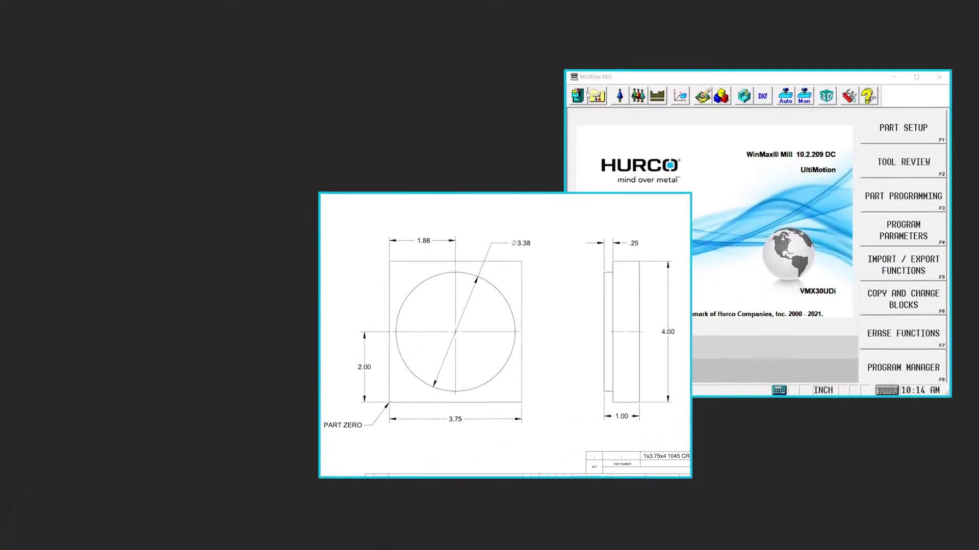
Create a new conversational program in the Program Manager.
left_click(534, 125)
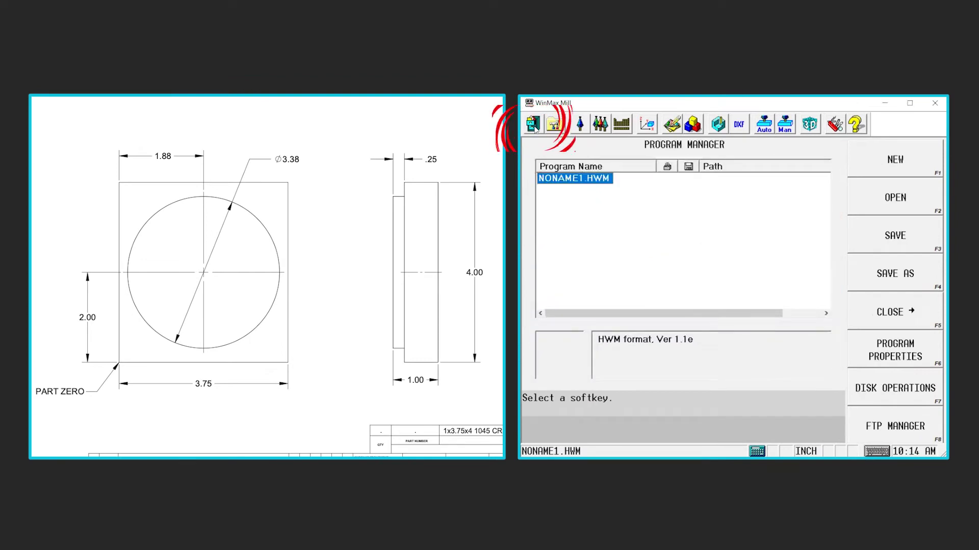
left_click(913, 164)
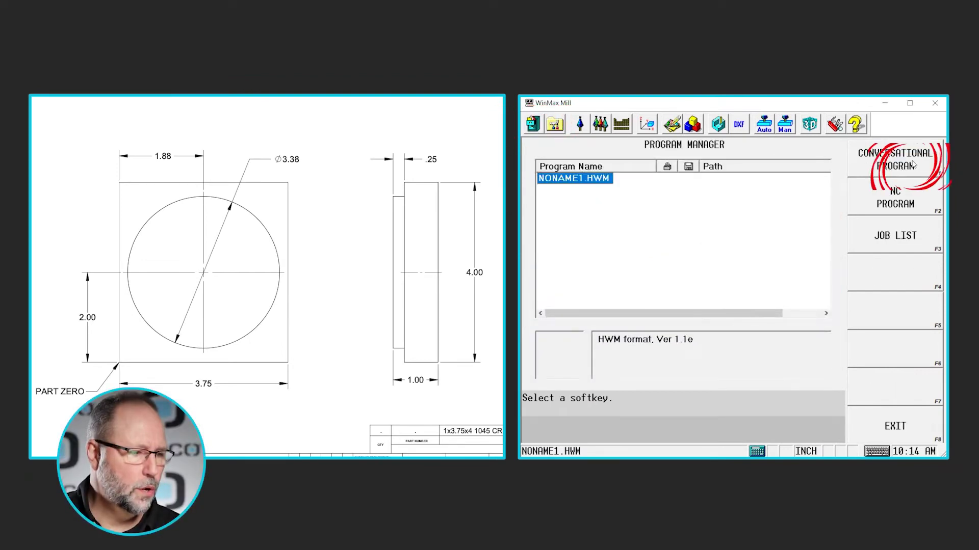
left_click(897, 160)
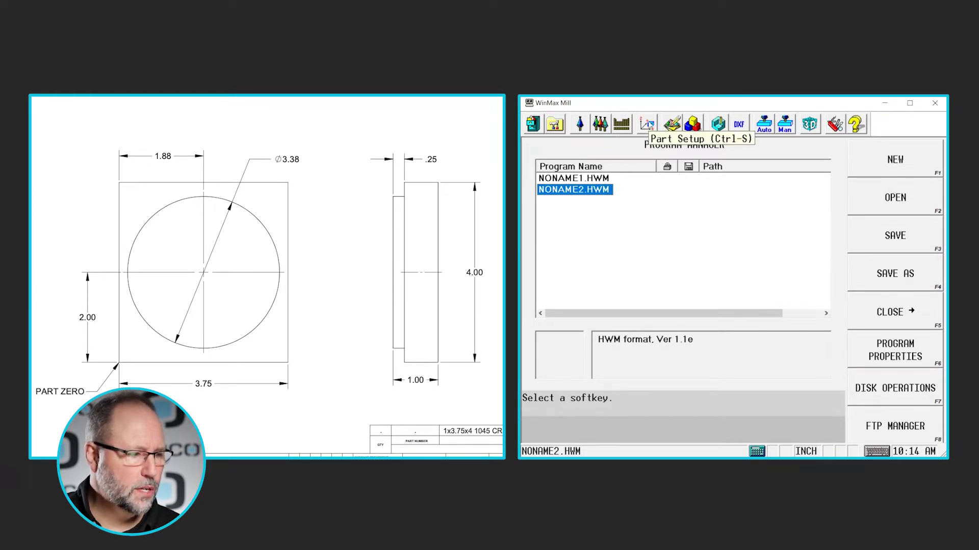
Open the stock geometry in Part Setup and enable manual stock sizing for the box stock.
left_click(648, 125)
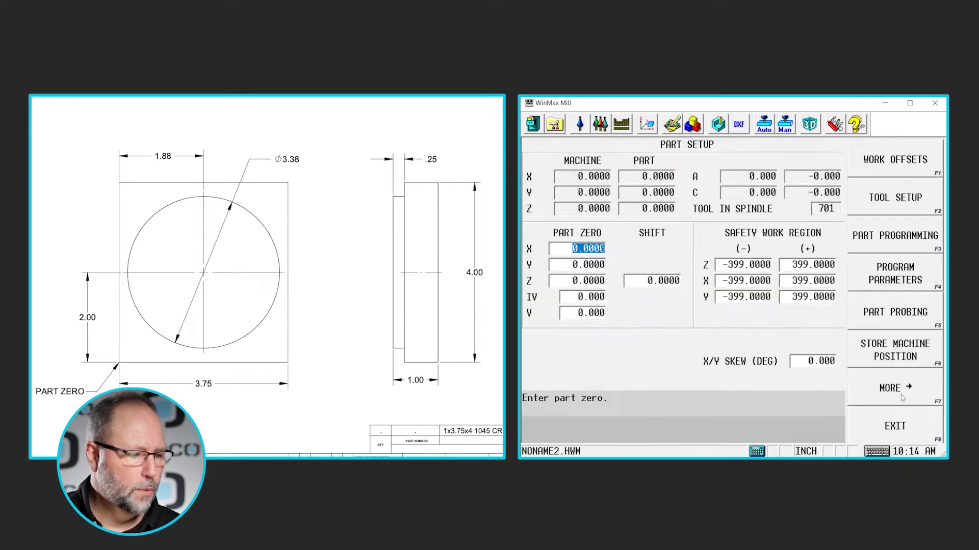
left_click(897, 392)
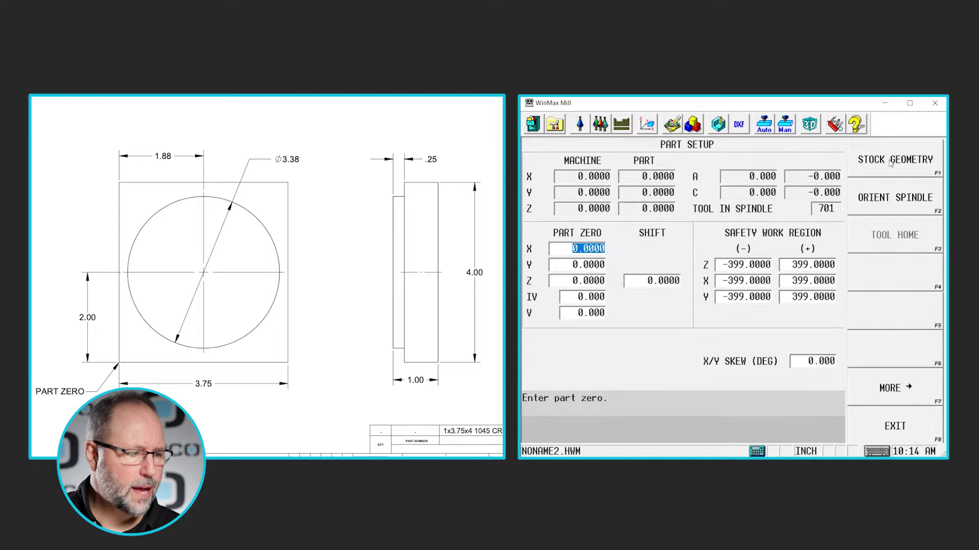
left_click(891, 161)
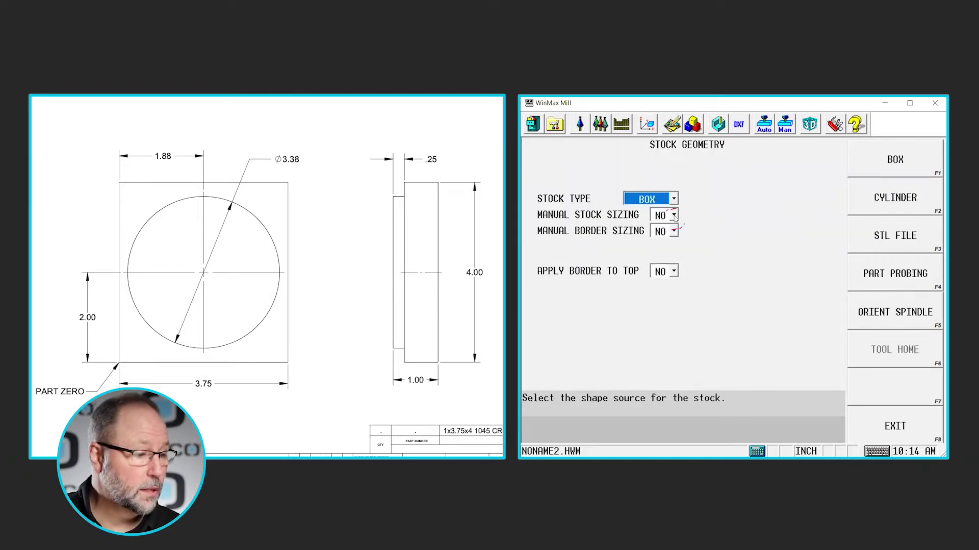
left_click(674, 216)
left_click(664, 241)
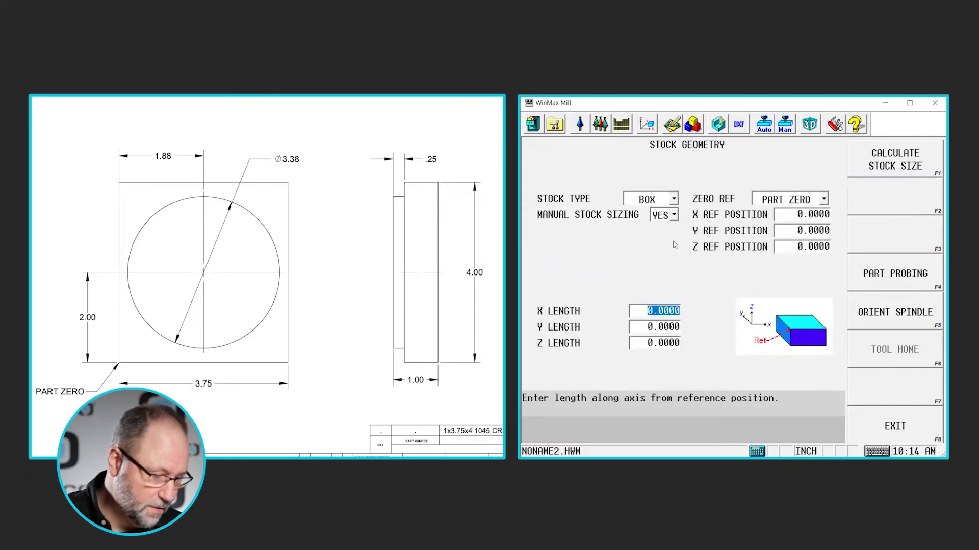
Set the box stock's lengths to 3.75 in X, 4 in Y and 1 in Z.
type("3")
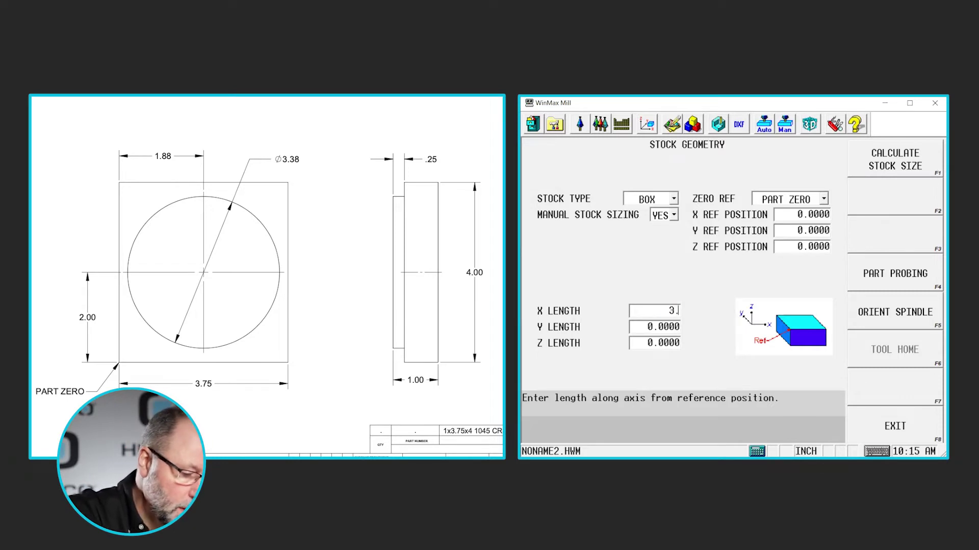
type(".75")
key("Return")
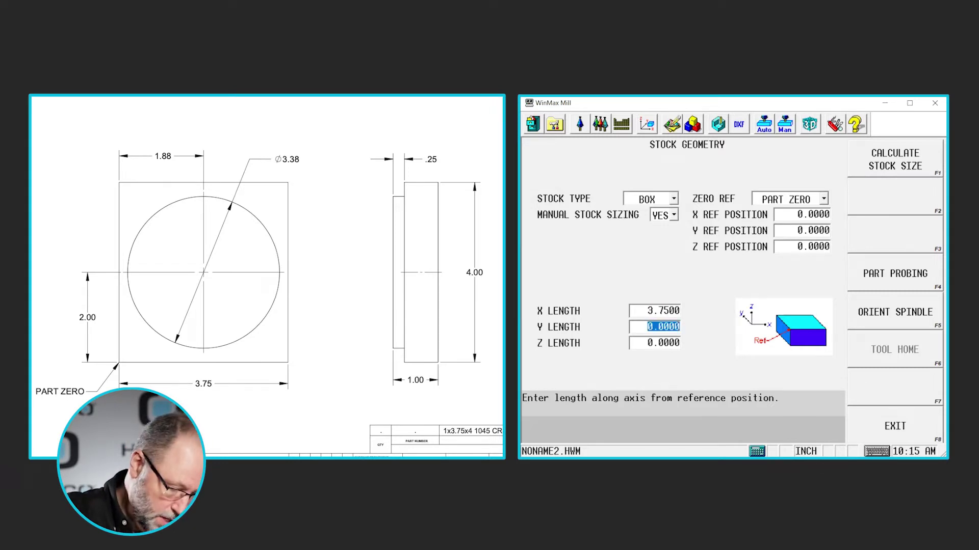
type("4")
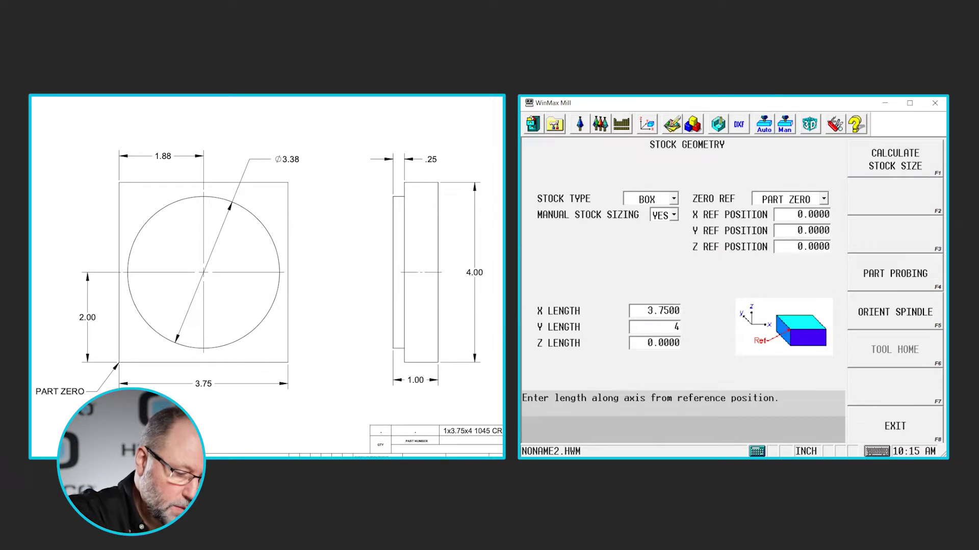
key("Return")
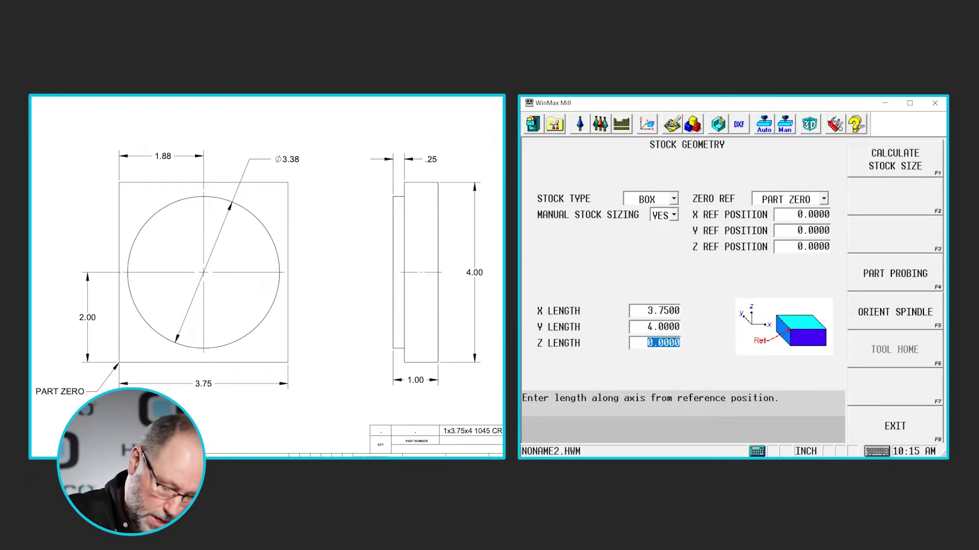
type("1.")
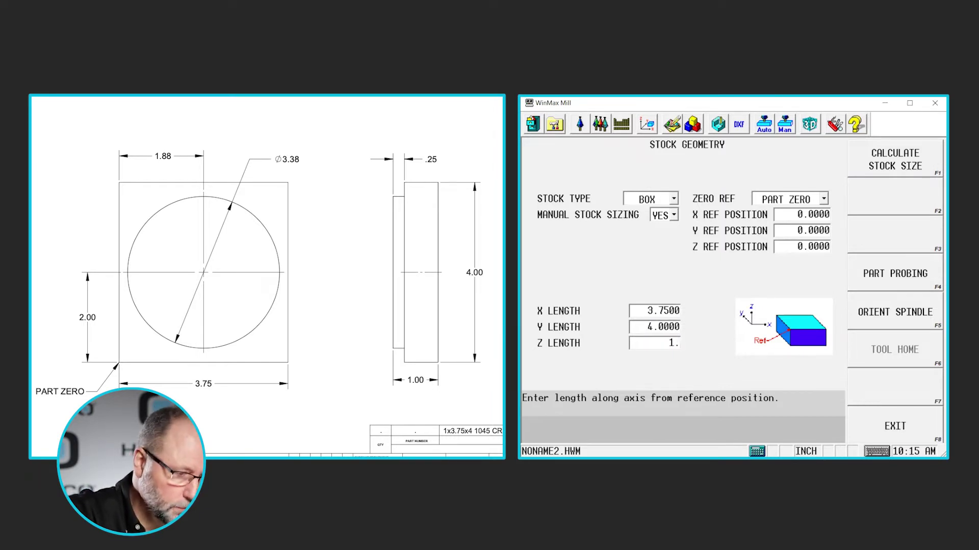
key("Return")
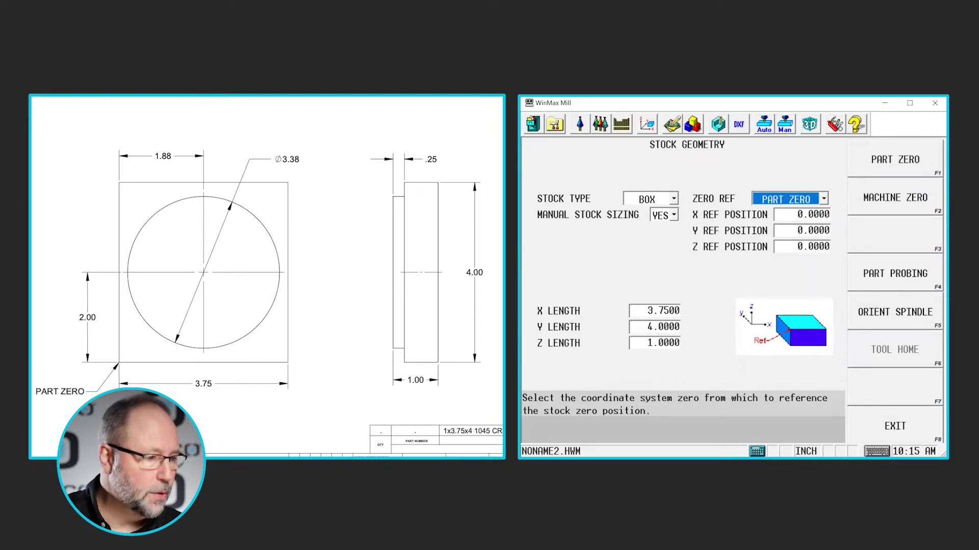
Define tool number 100 in Tool Setup as an end mill with a 0.75 inch diameter.
left_click(580, 124)
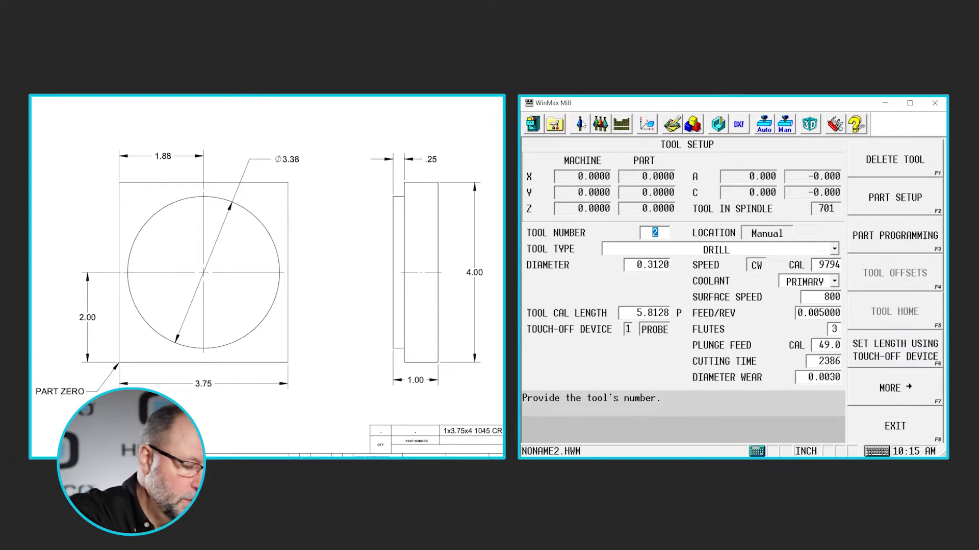
type("100")
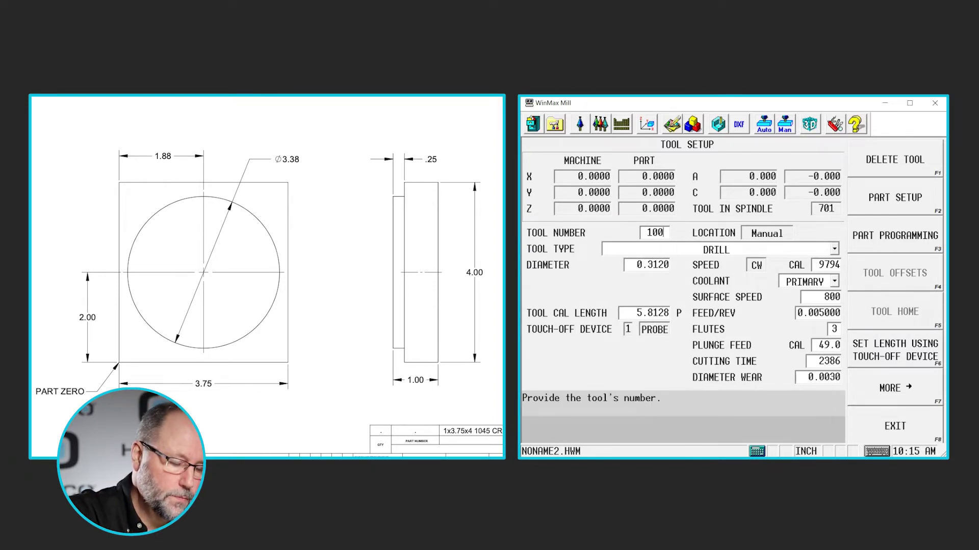
key("Return")
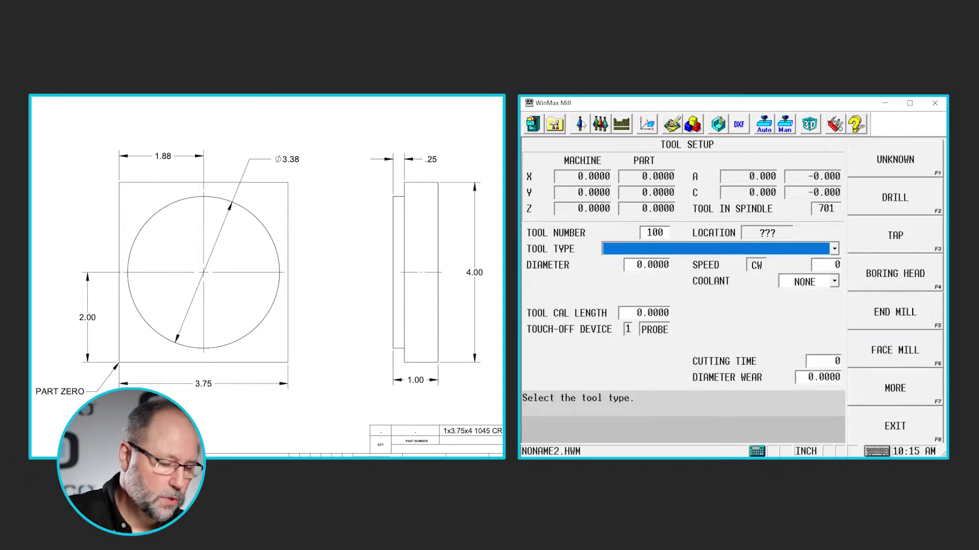
left_click(902, 314)
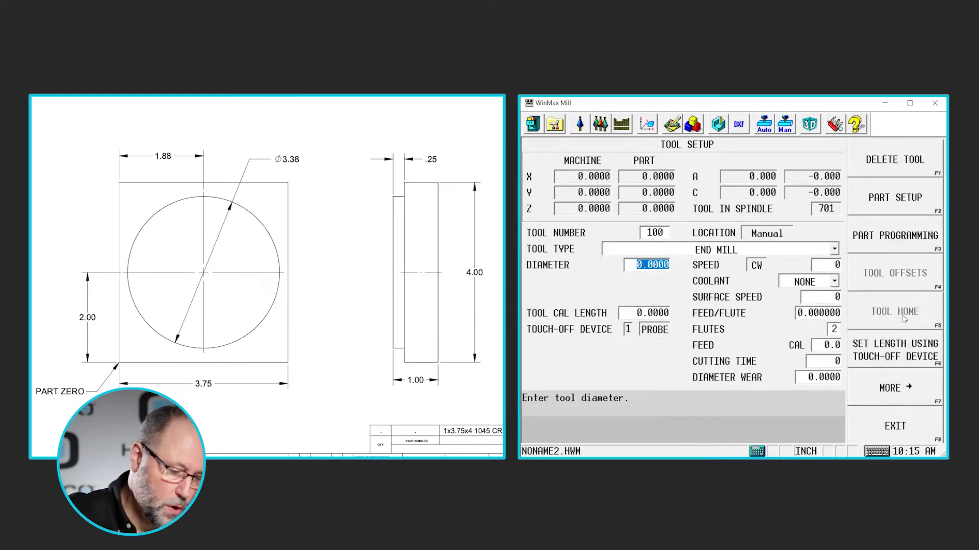
type(".75")
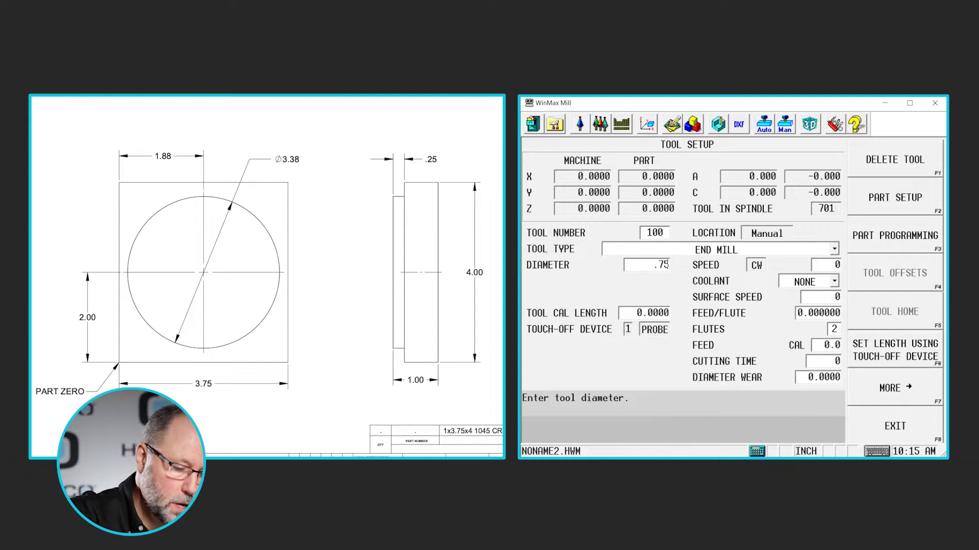
key("Return")
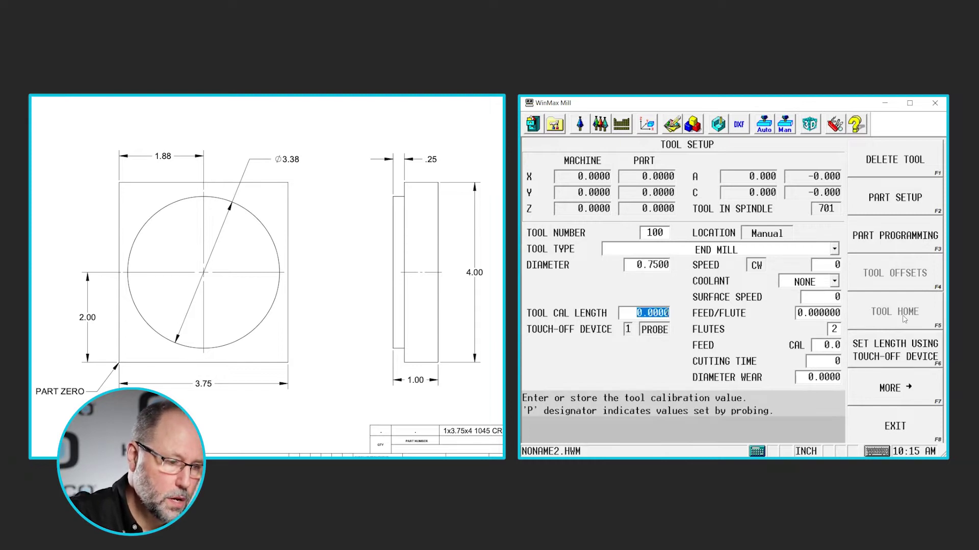
Set tool 100's surface speed to 800, feed per flute to 0.005 and number of flutes to 3.
key("Return")
key("Return")
key("Return")
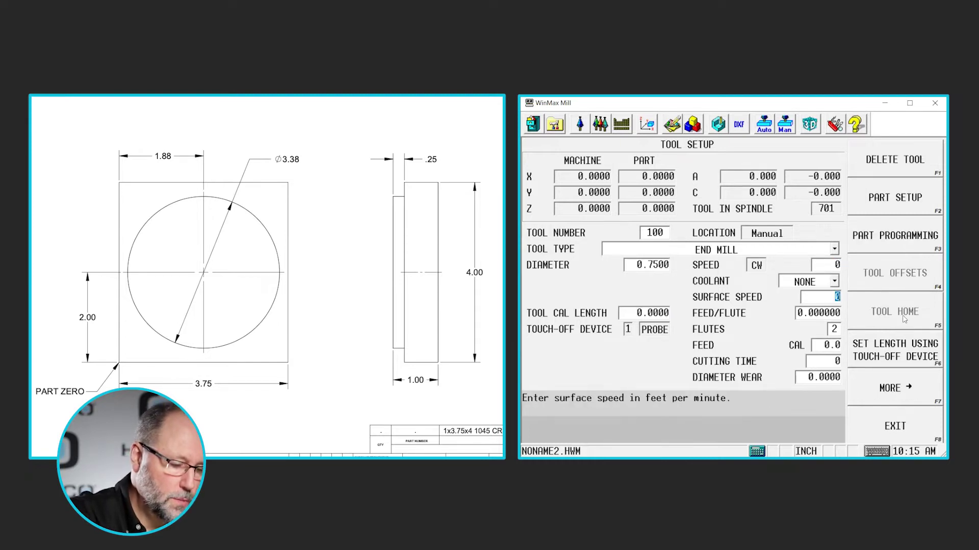
type("800")
key("Return")
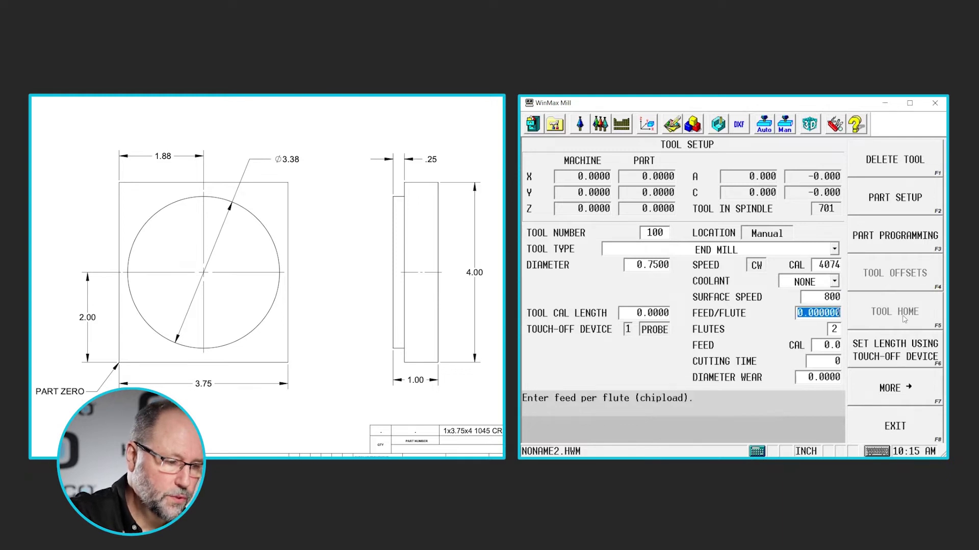
type(".005")
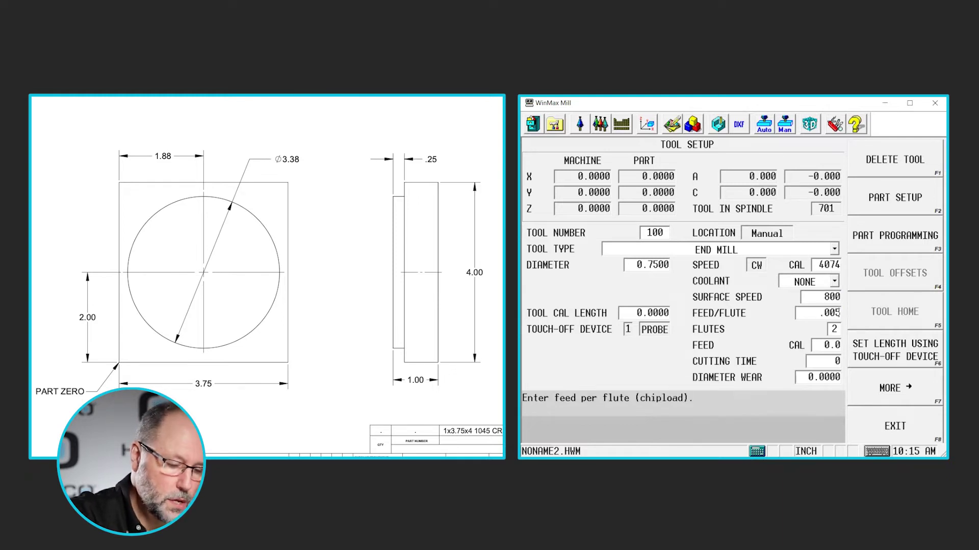
key("Return")
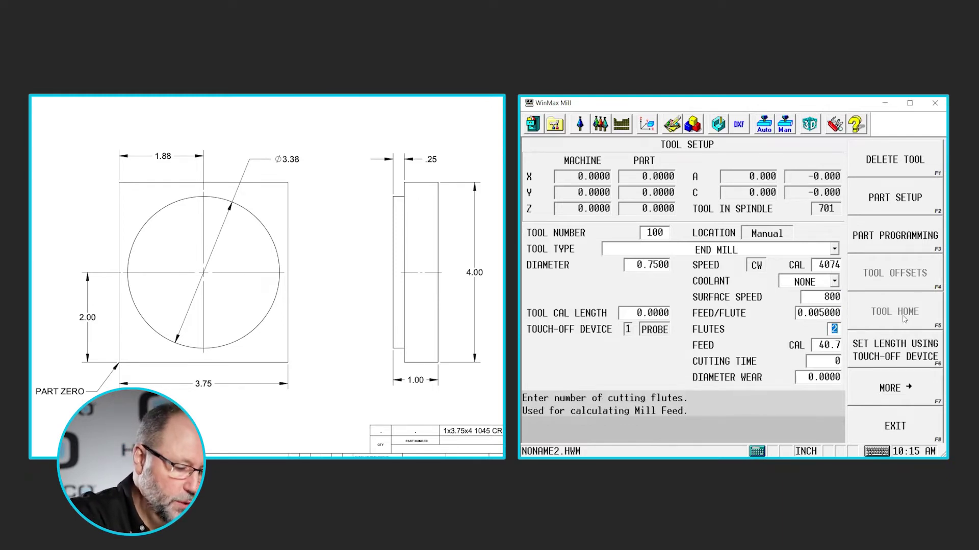
type("3")
key("Return")
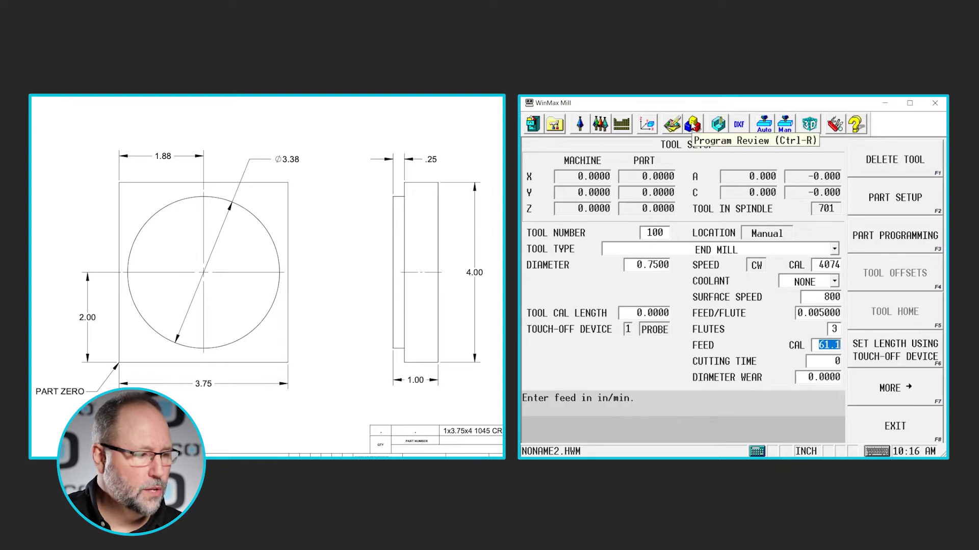
Add a Mill Circle block to the part program and set its center to X 1.88, Y 2.
left_click(555, 125)
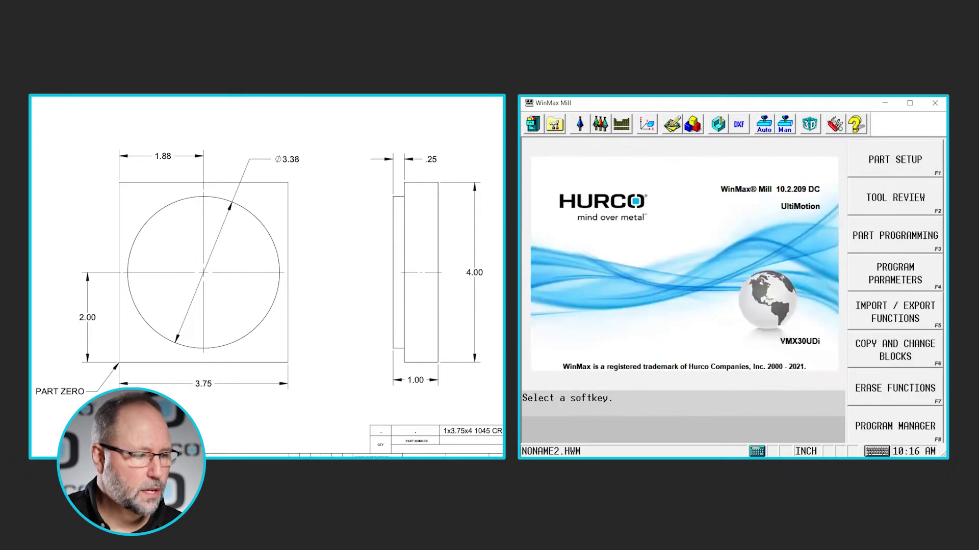
left_click(866, 238)
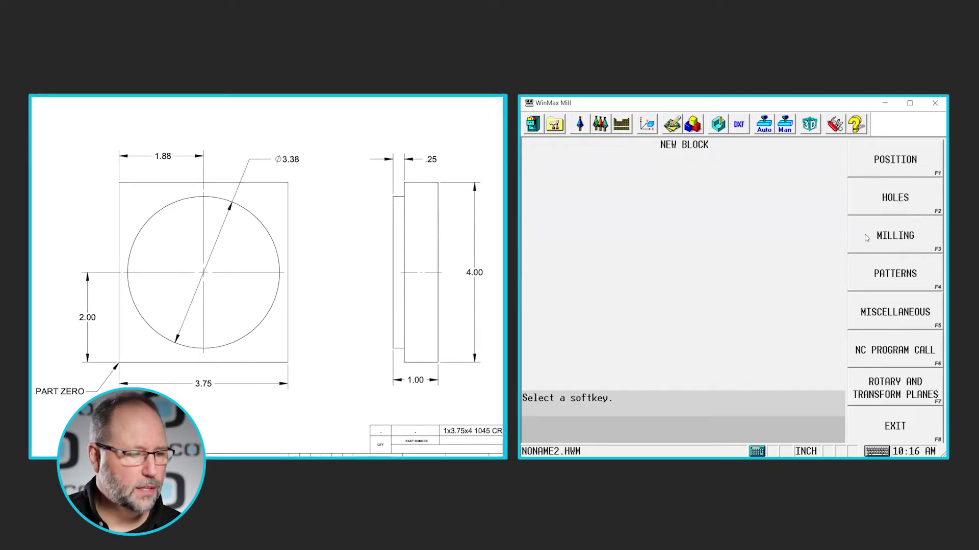
left_click(902, 241)
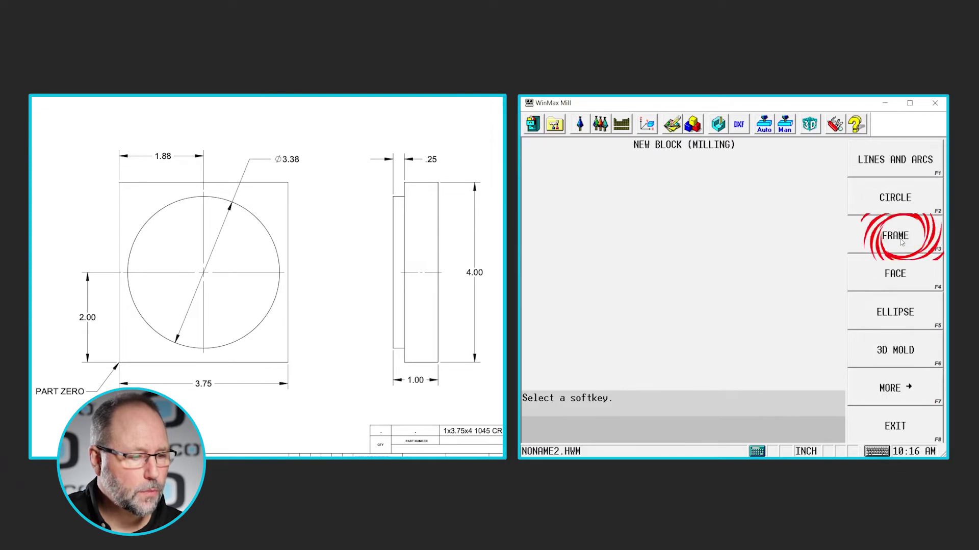
left_click(908, 203)
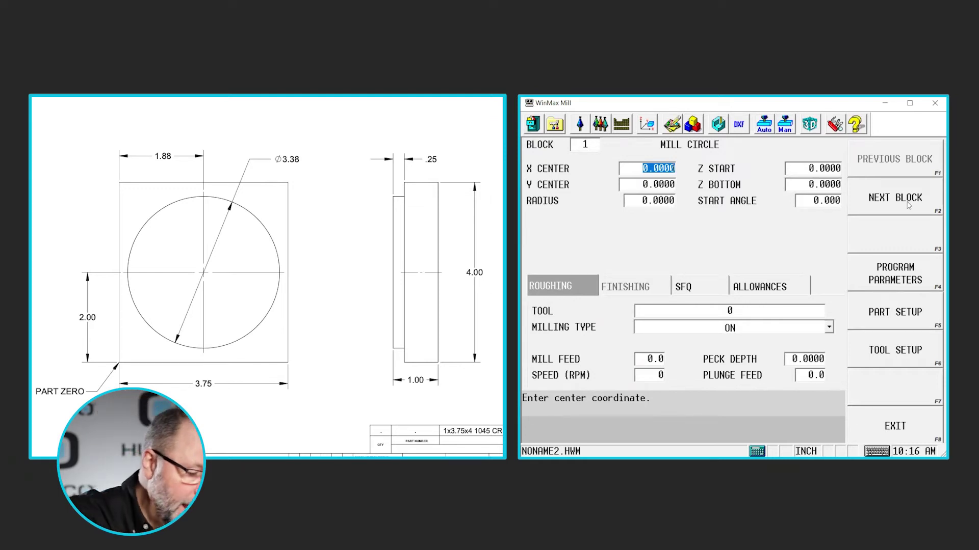
type("1.88")
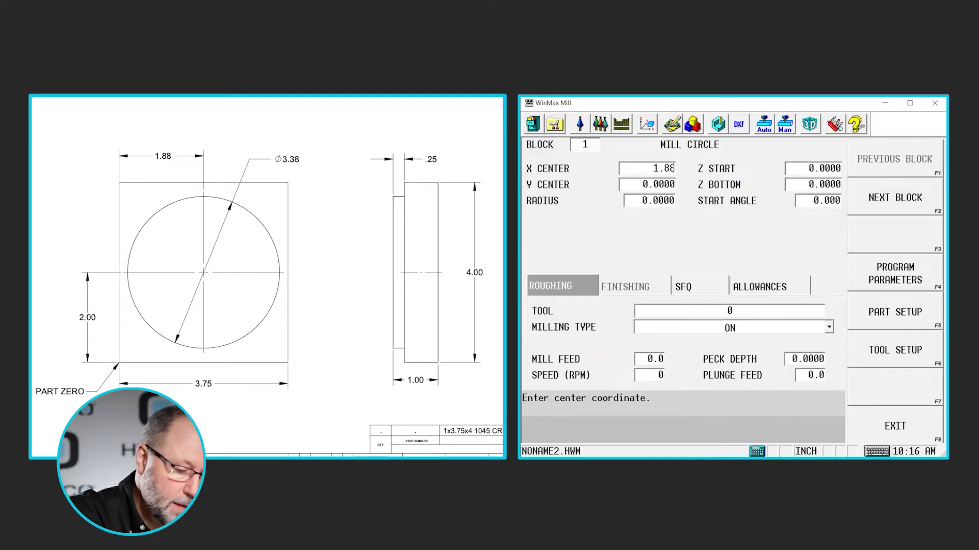
key("Return")
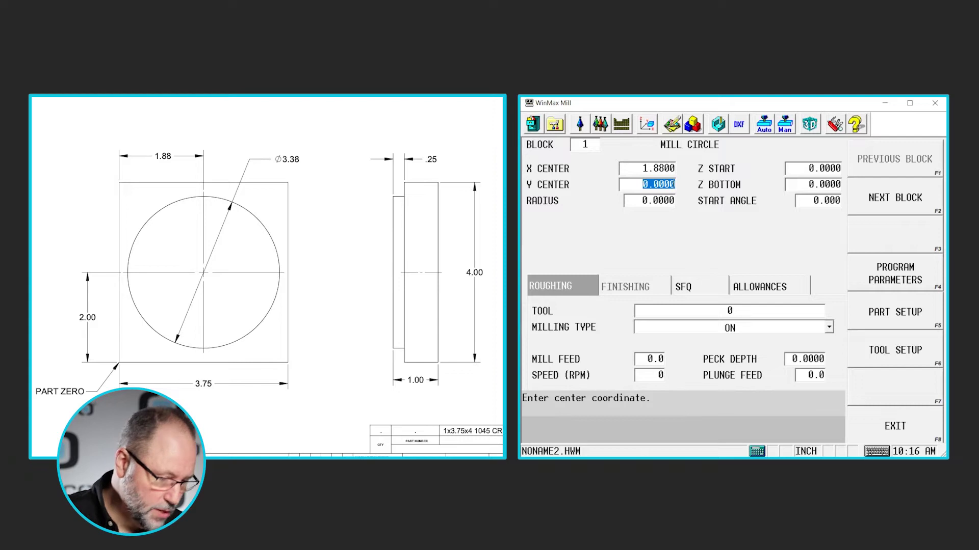
type("2")
key("Return")
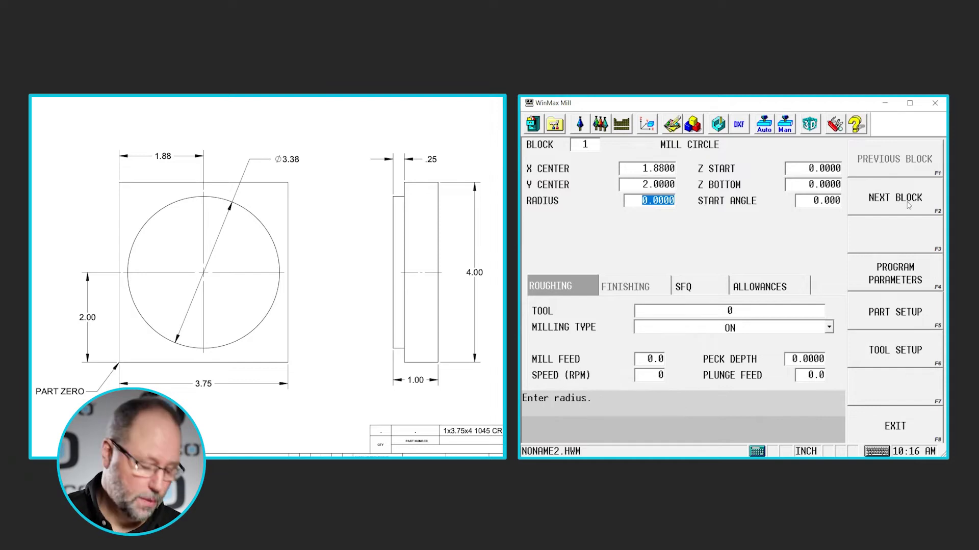
Set the circle's radius to half of the 3.38 inch diameter, 1.69.
type("3")
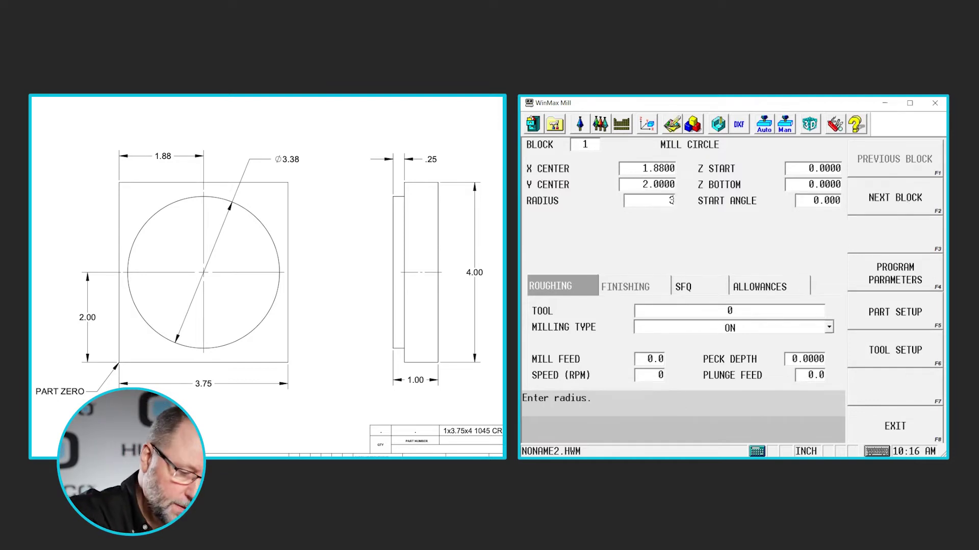
type(".38")
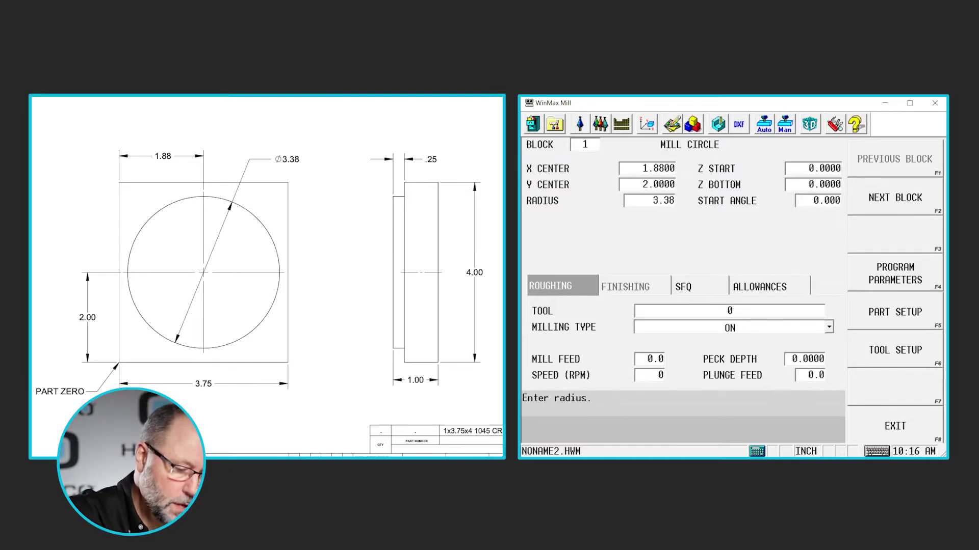
type("/2")
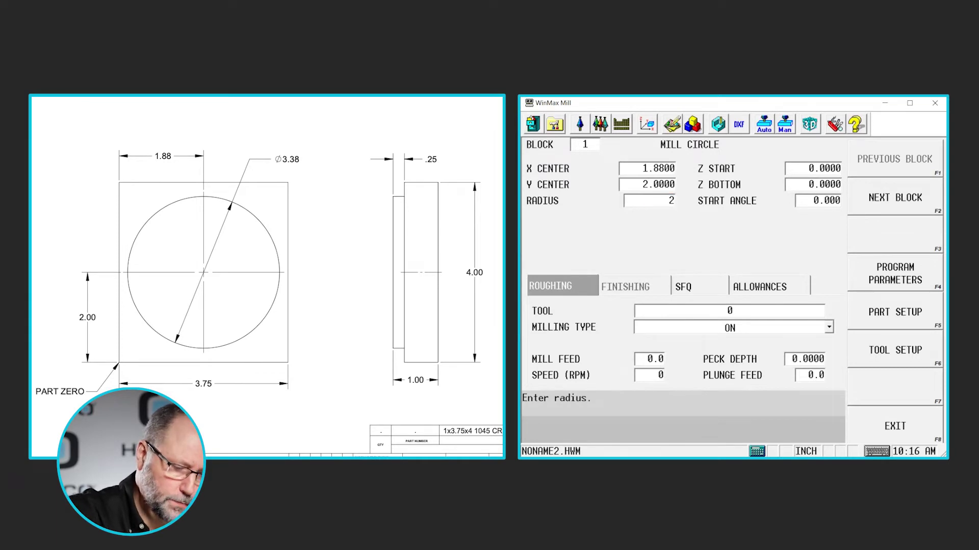
key("Return")
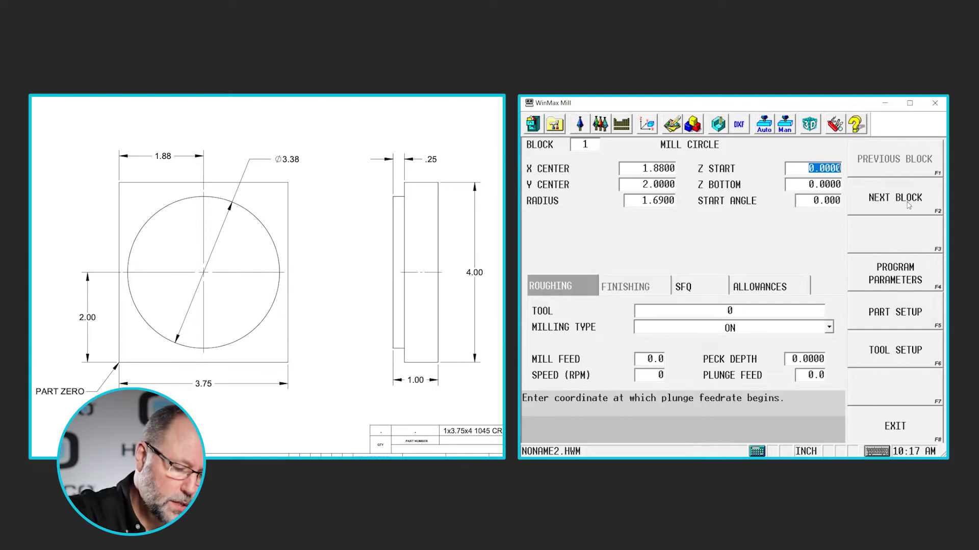
Set the circle's Z start to 0.1 and Z bottom to -0.25, keeping the start angle at 0.
type(".1")
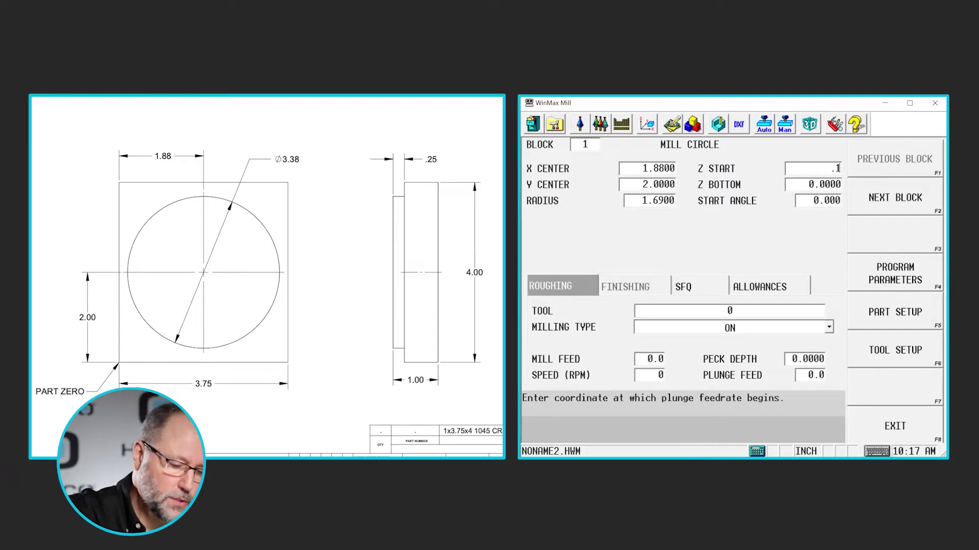
key("Return")
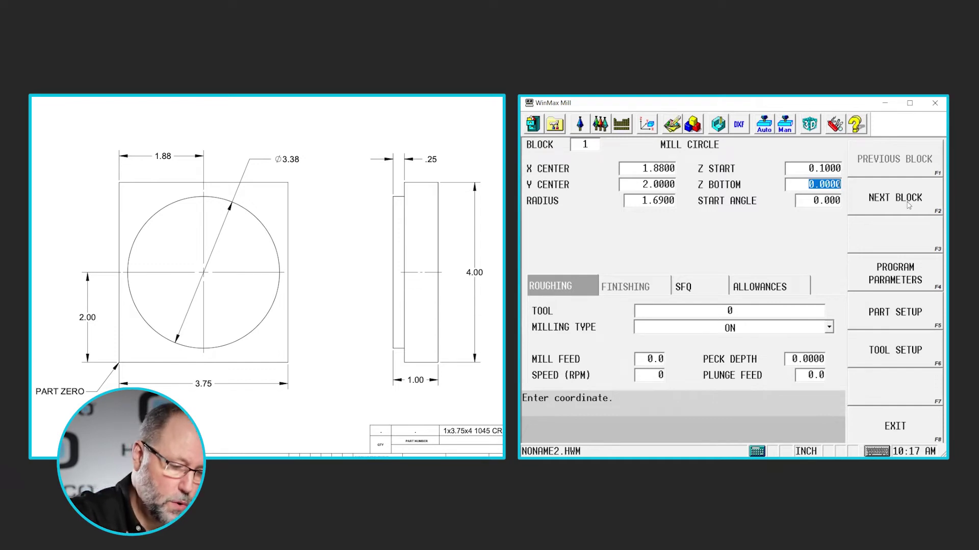
type("-")
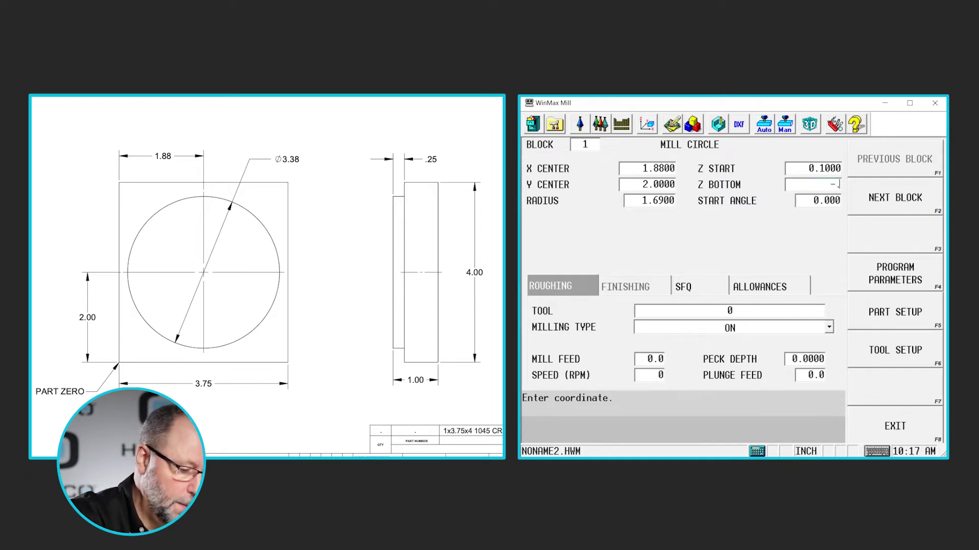
type(".25")
key("Return")
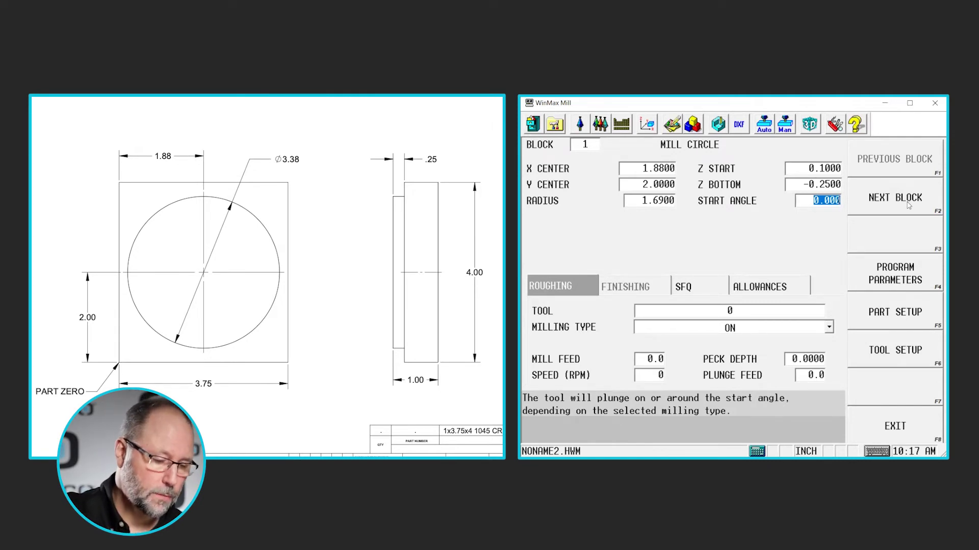
key("Return")
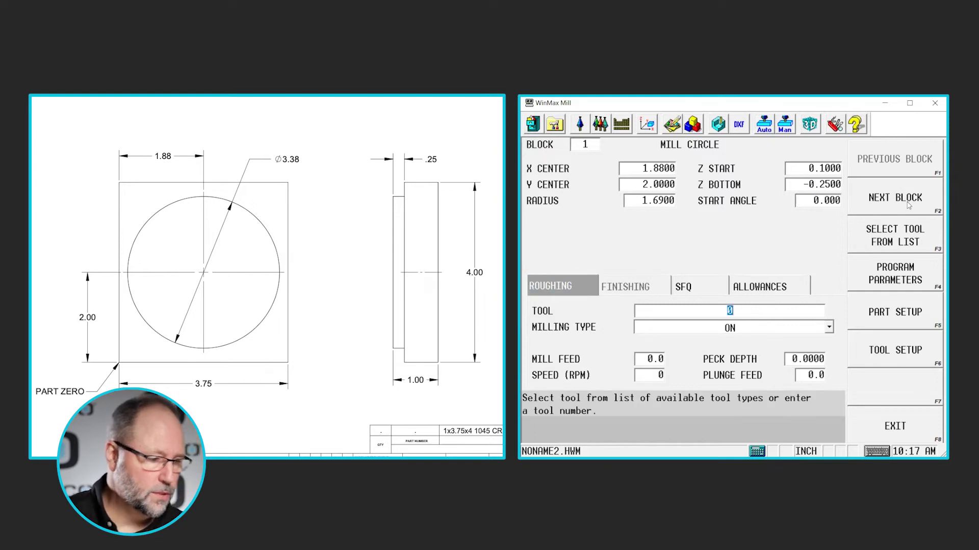
Sort the tool list by tool type and select tool 100, the 0.75 end mill, as the roughing tool.
left_click(873, 236)
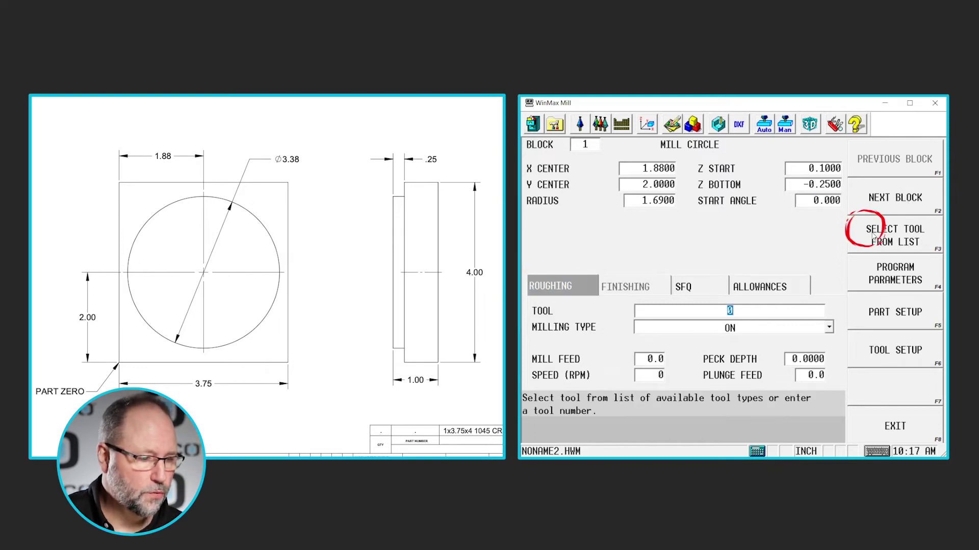
scroll(550, 288, "down", 6)
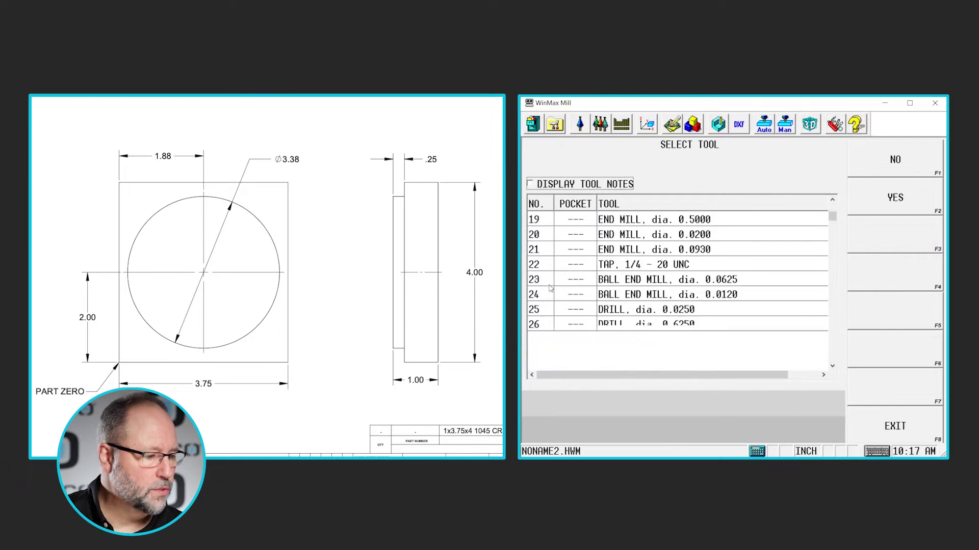
scroll(550, 288, "up", 6)
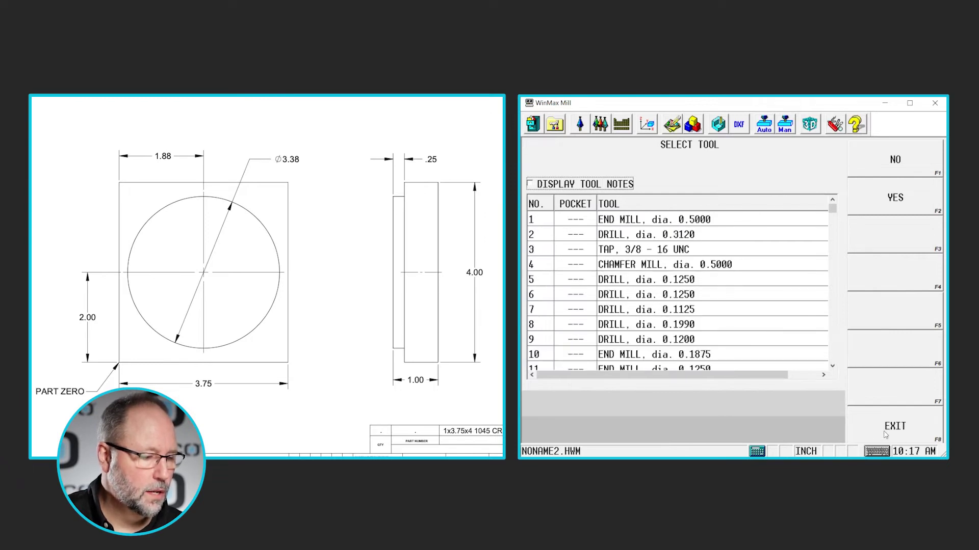
left_click(631, 208)
scroll(651, 232, "down", 5)
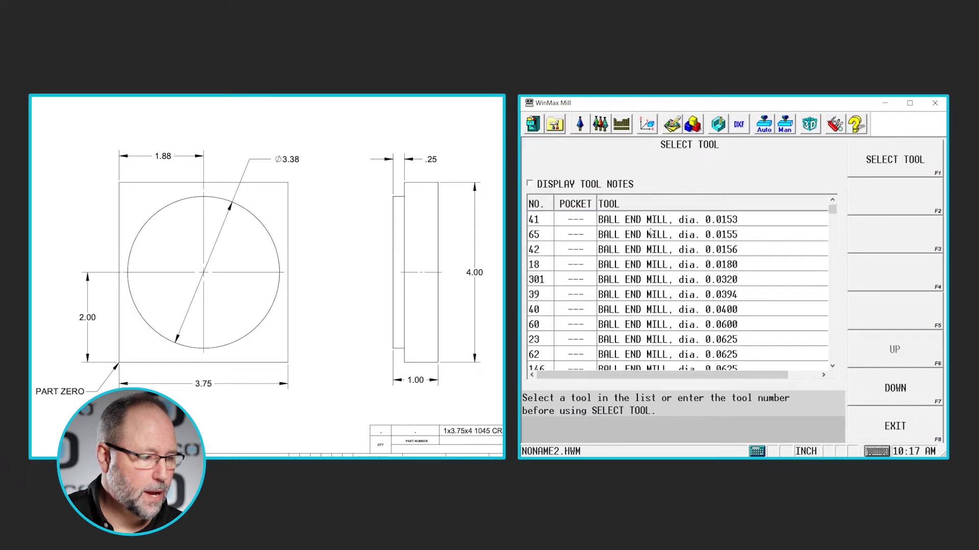
scroll(651, 232, "down", 15)
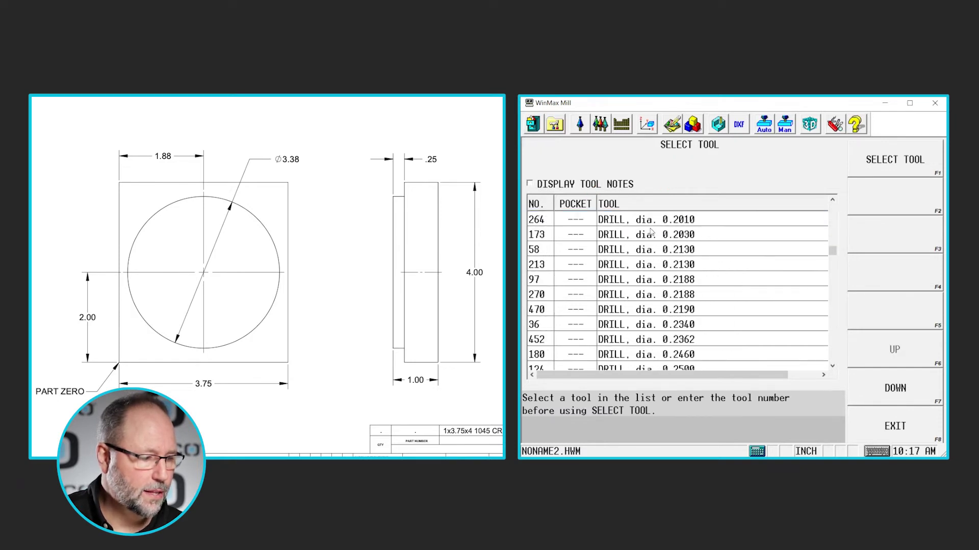
scroll(651, 232, "down", 15)
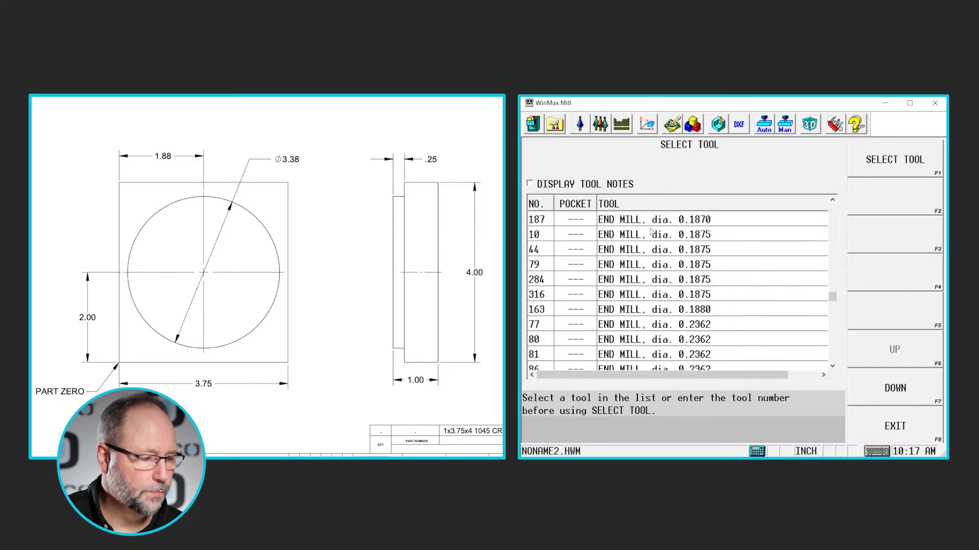
scroll(651, 231, "up", 2)
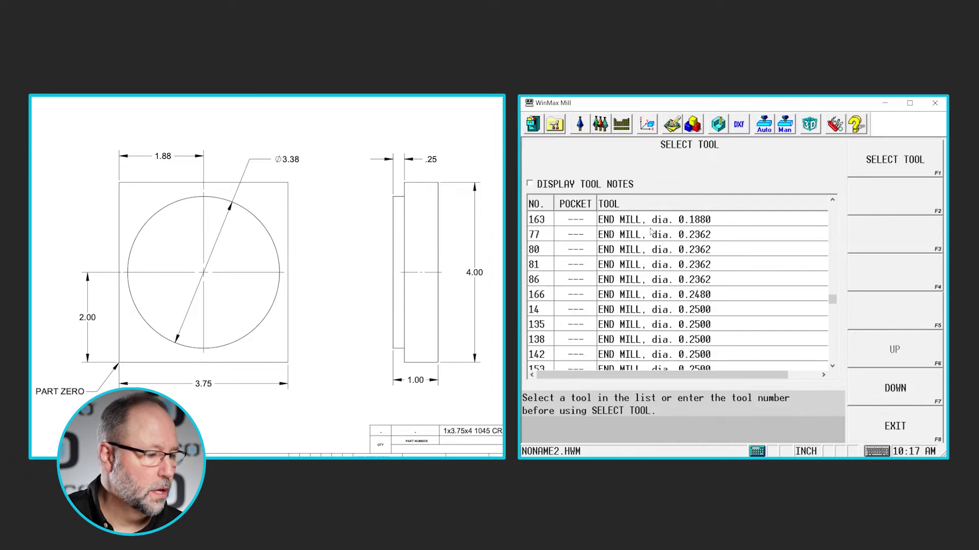
scroll(652, 232, "down", 3)
scroll(651, 232, "down", 2)
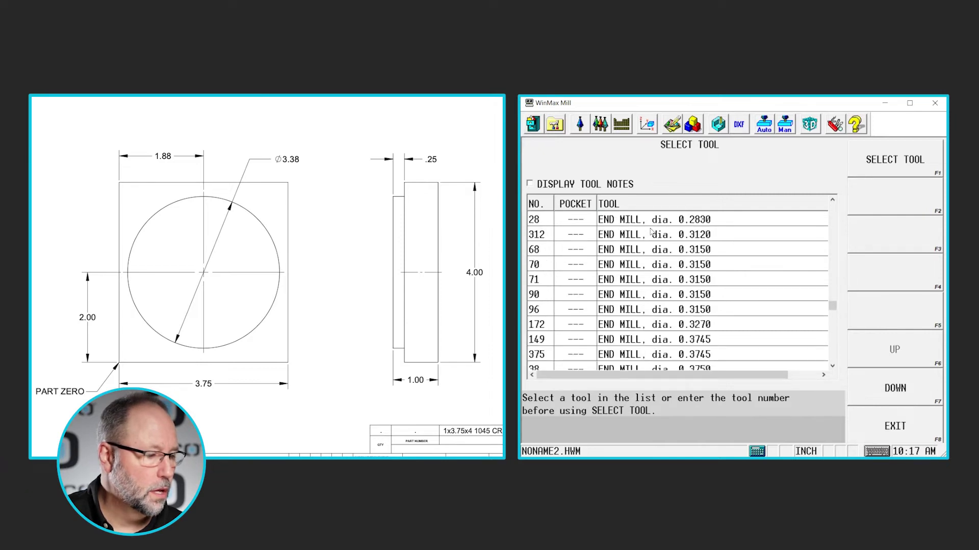
scroll(651, 231, "up", 3)
scroll(651, 232, "down", 10)
scroll(652, 232, "down", 3)
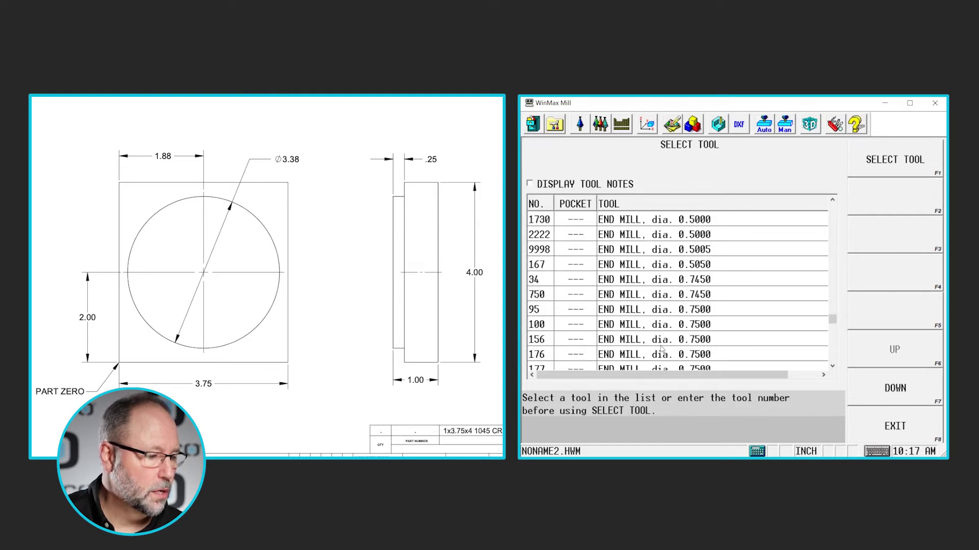
double_click(622, 324)
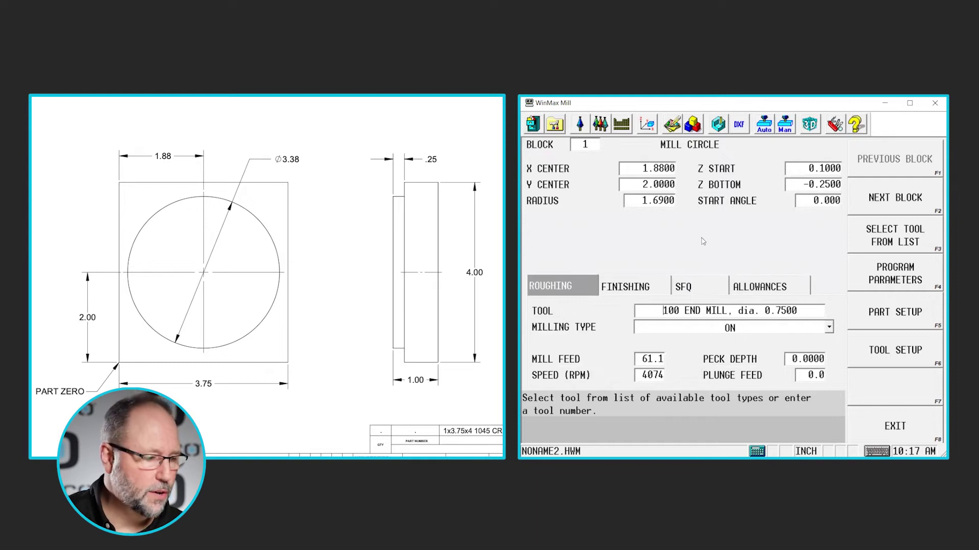
Set the roughing milling type to Outside and the plunge feed to 10.
left_click(755, 331)
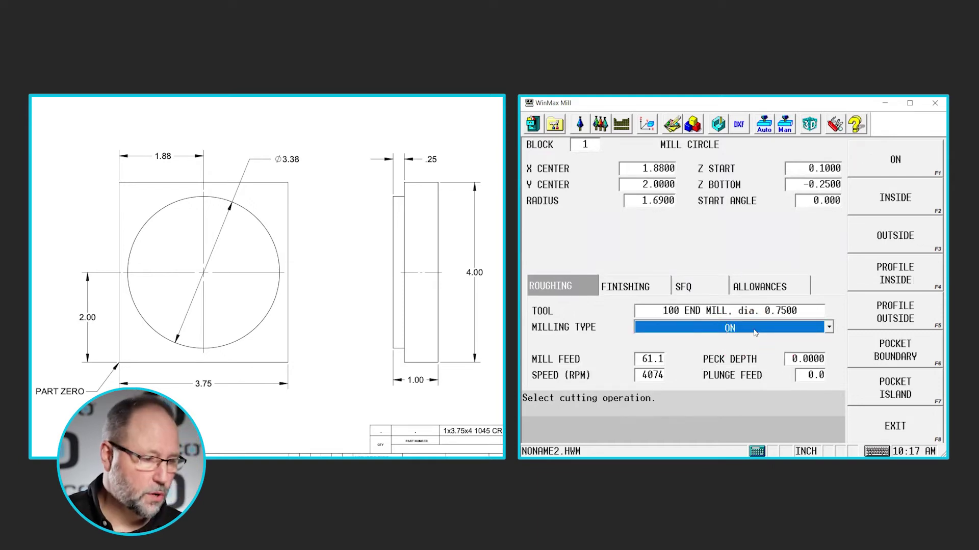
left_click(879, 239)
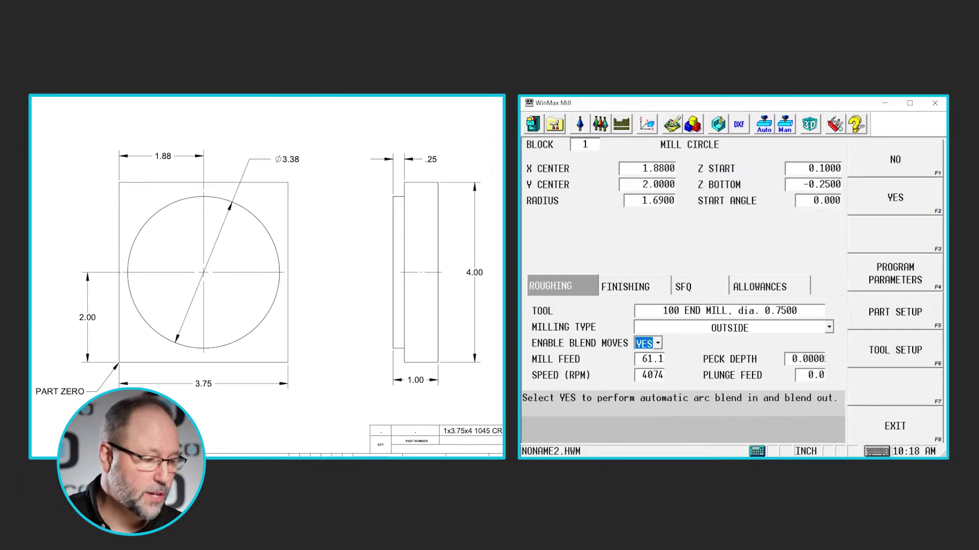
left_click(822, 380)
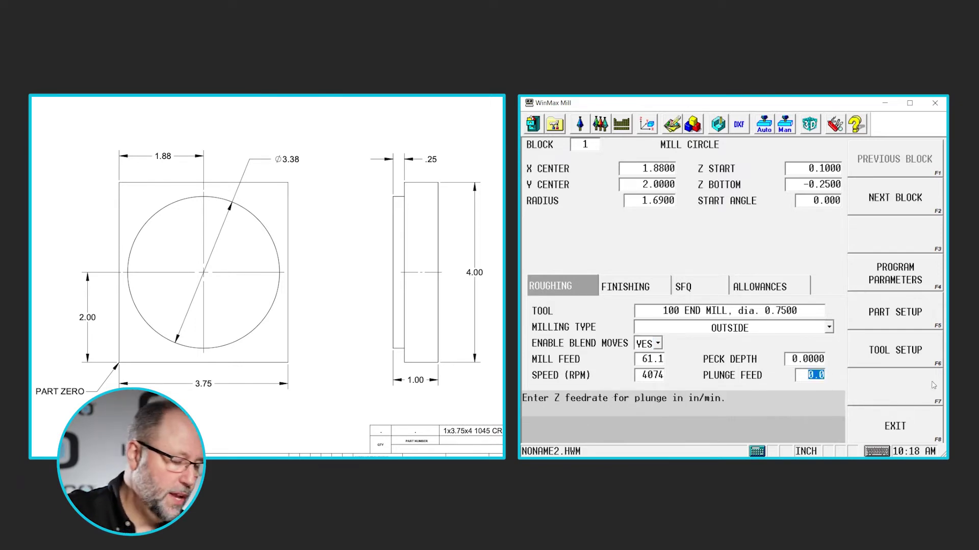
type("10")
key("Return")
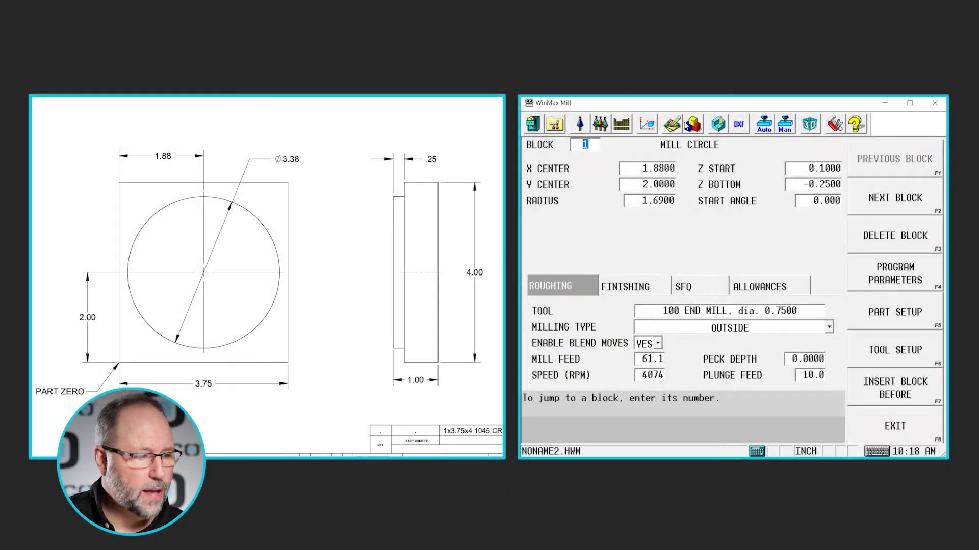
Duplicate the Mill Circle block in the Program Review screen by copying and pasting it.
left_click(692, 124)
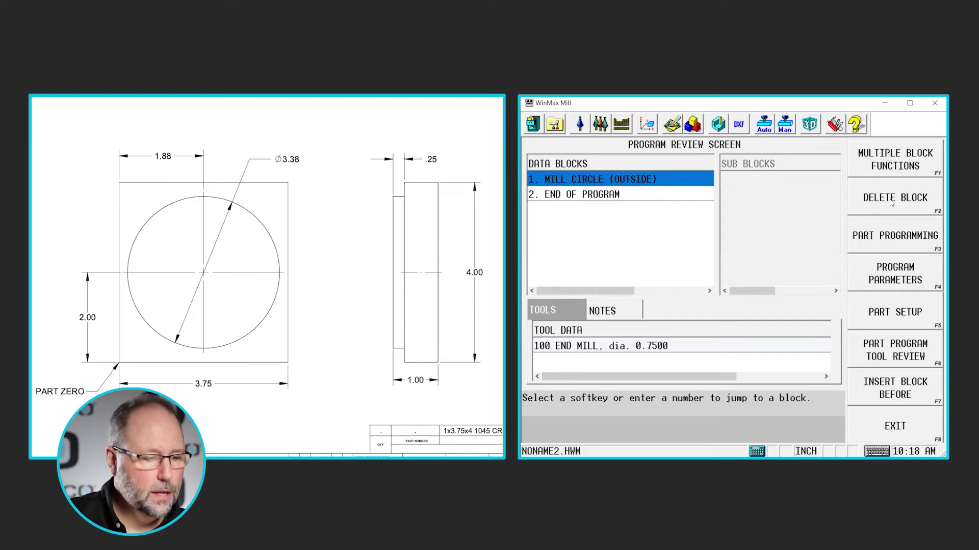
left_click(883, 163)
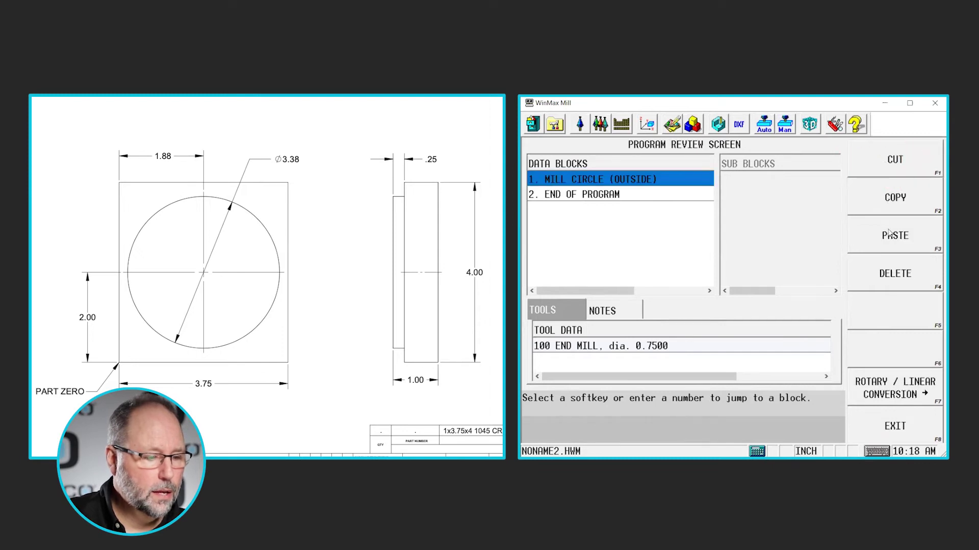
left_click(913, 426)
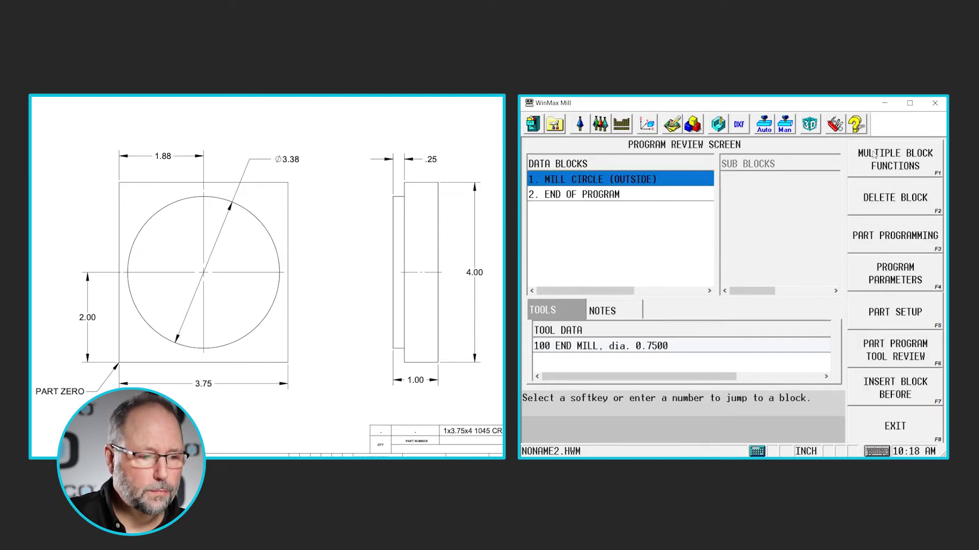
left_click(915, 163)
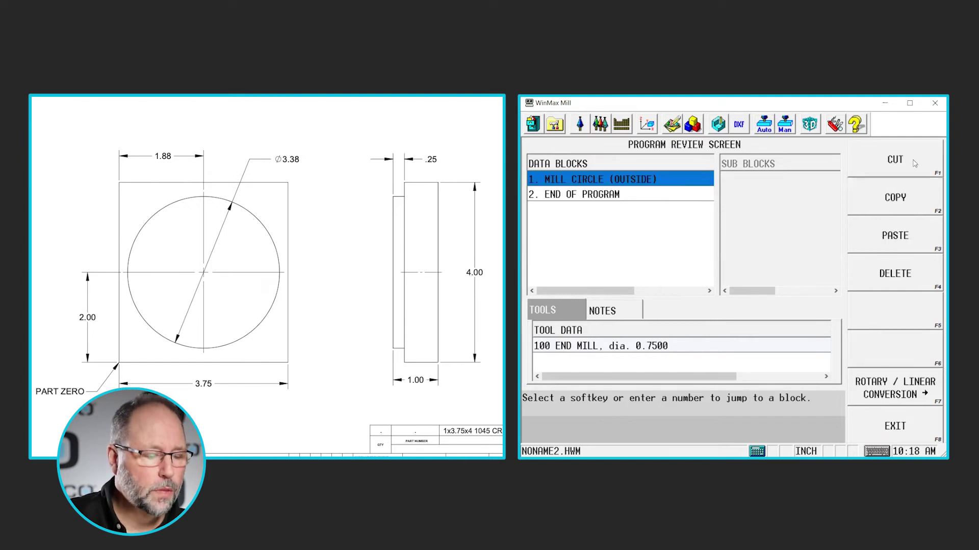
left_click(903, 207)
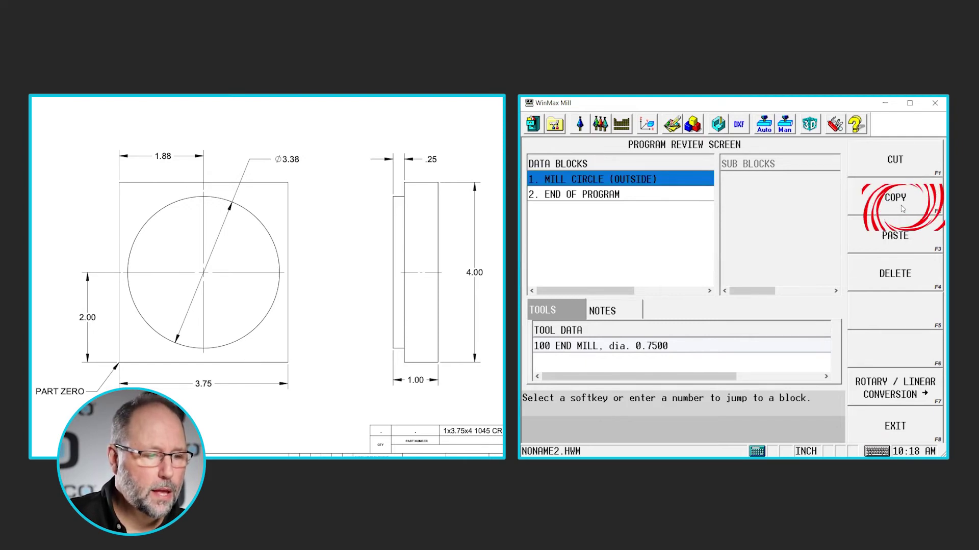
left_click(903, 245)
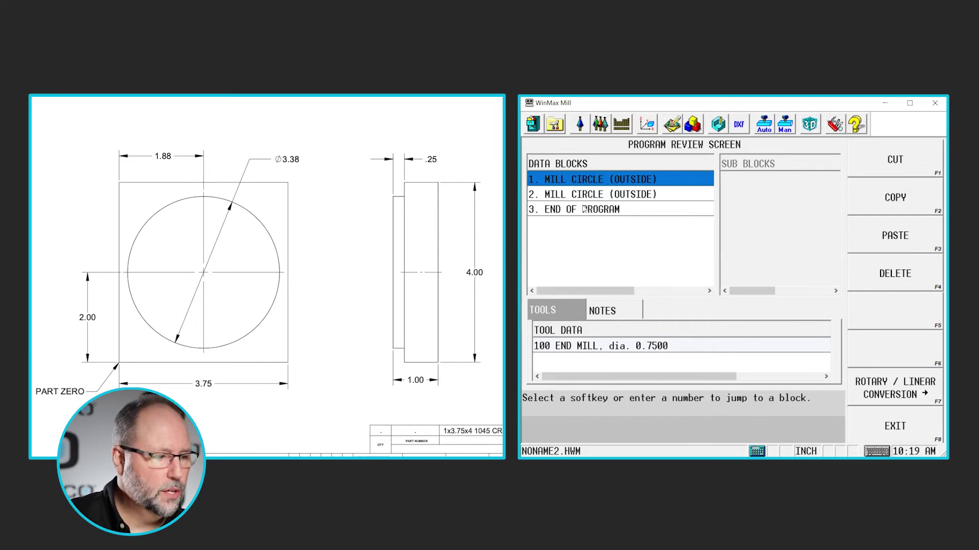
Open the first Mill Circle block and set its radius to 1.8.
double_click(563, 181)
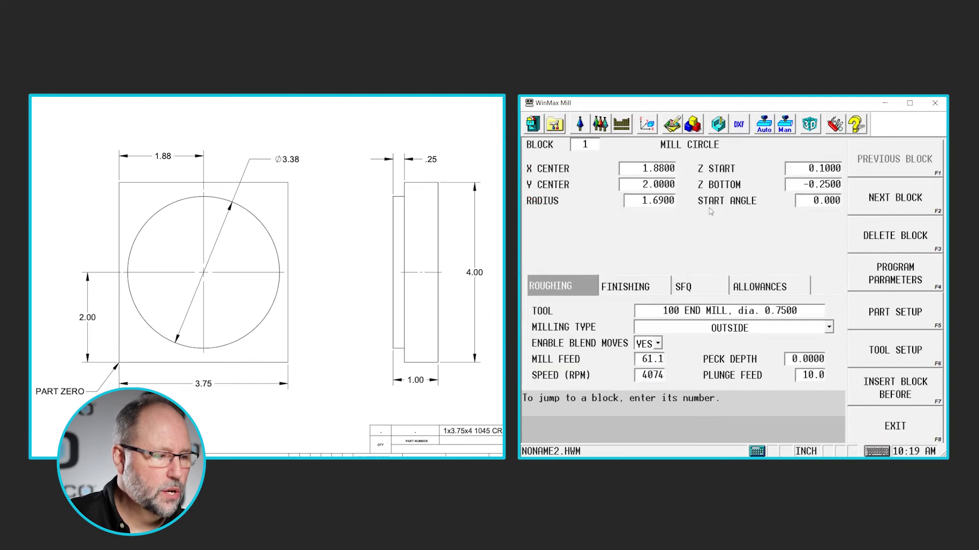
left_click(637, 203)
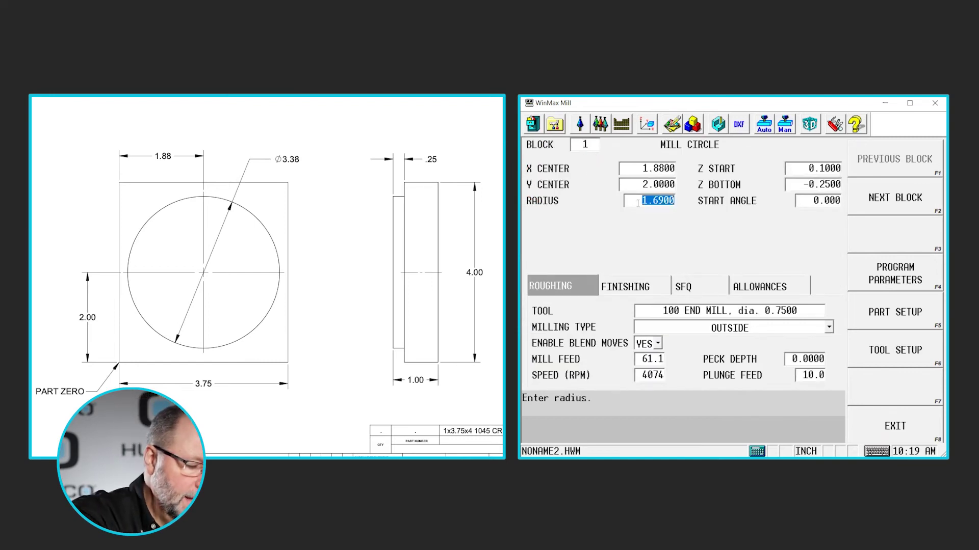
type("1.8")
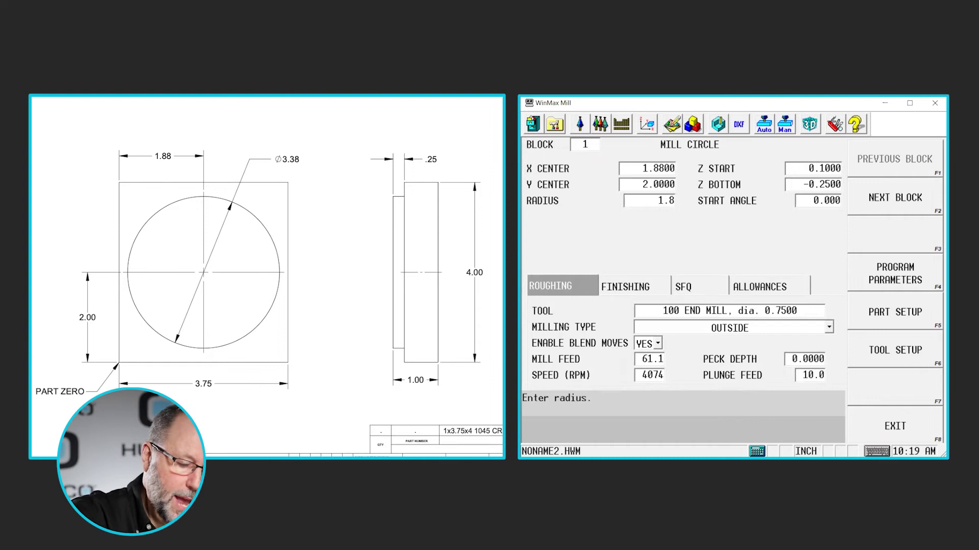
key("Return")
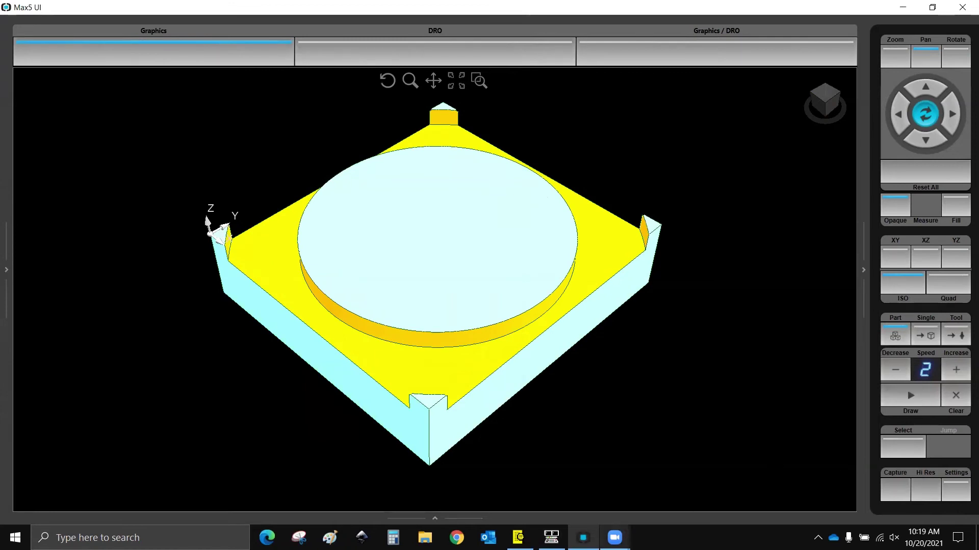
Delete the first of the two Mill Circle blocks from the program.
mouse_move(583, 537)
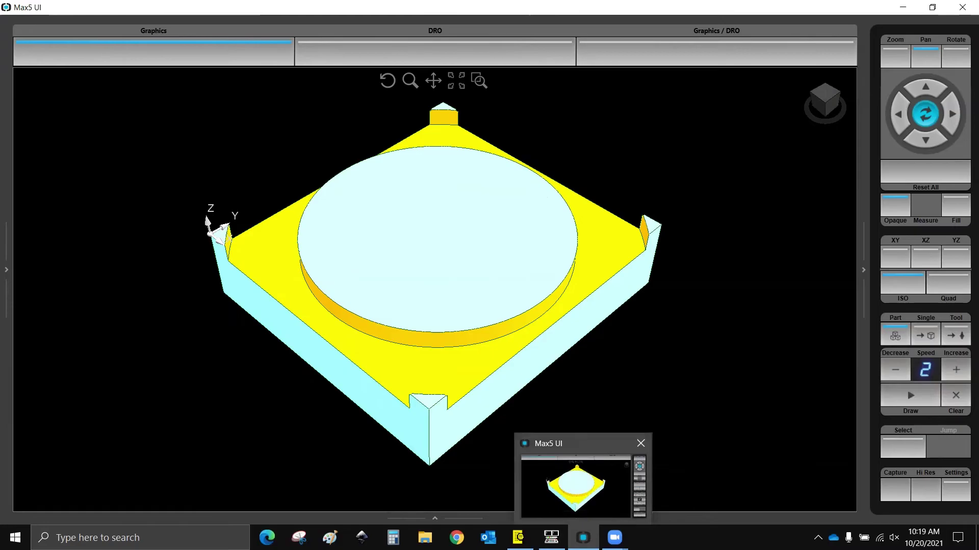
mouse_move(551, 538)
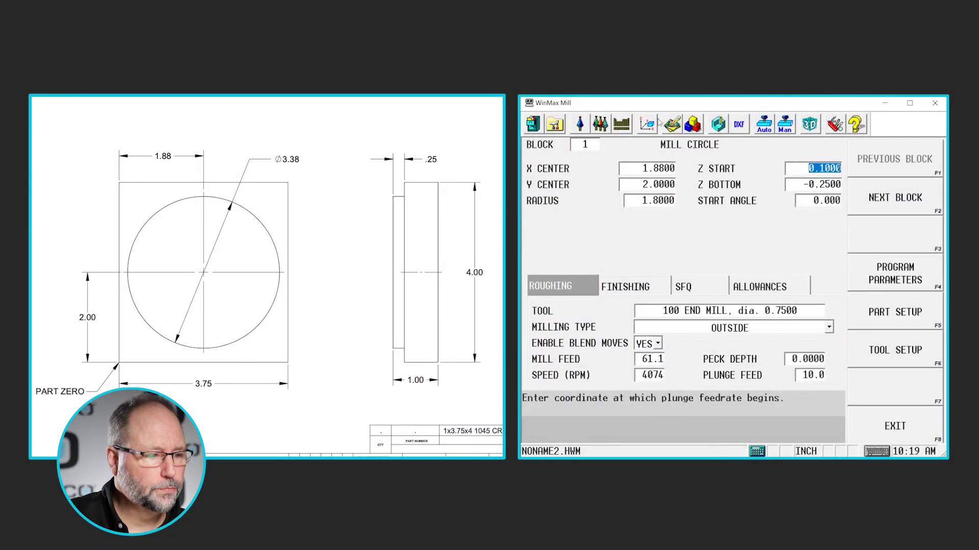
left_click(692, 124)
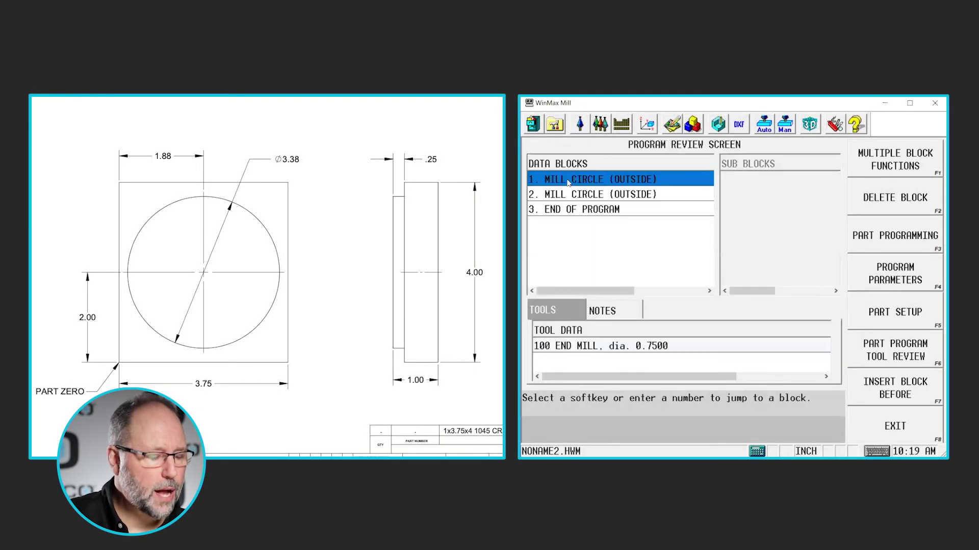
left_click(586, 184)
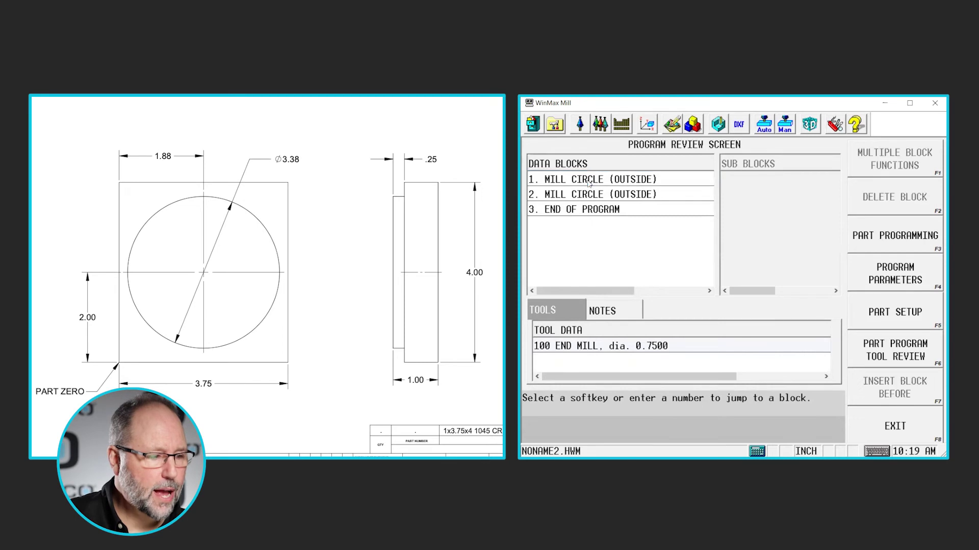
left_click(586, 184)
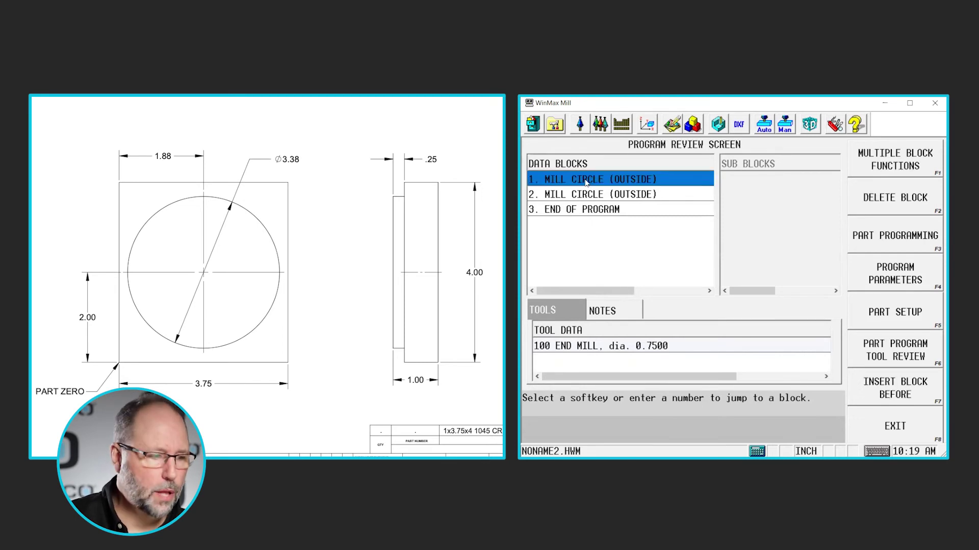
key("F2")
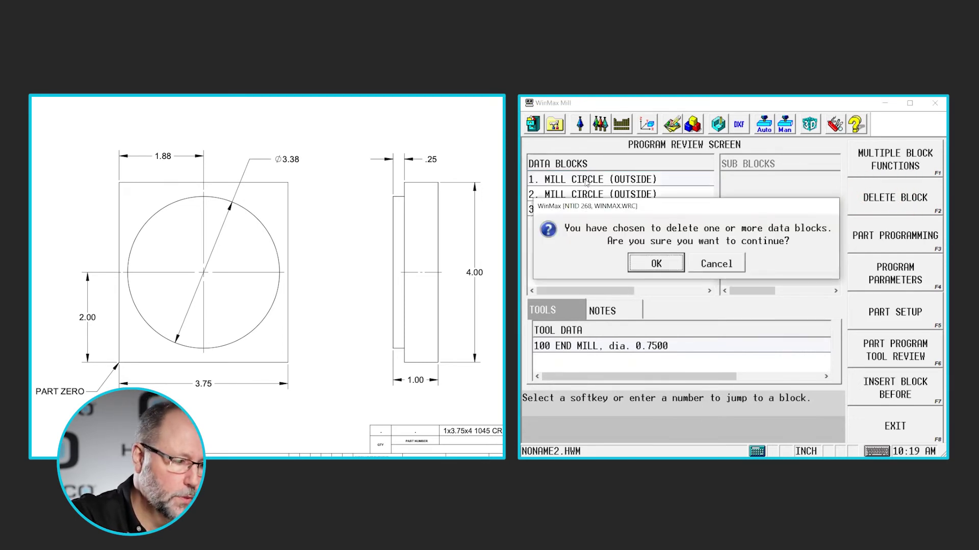
key("Return")
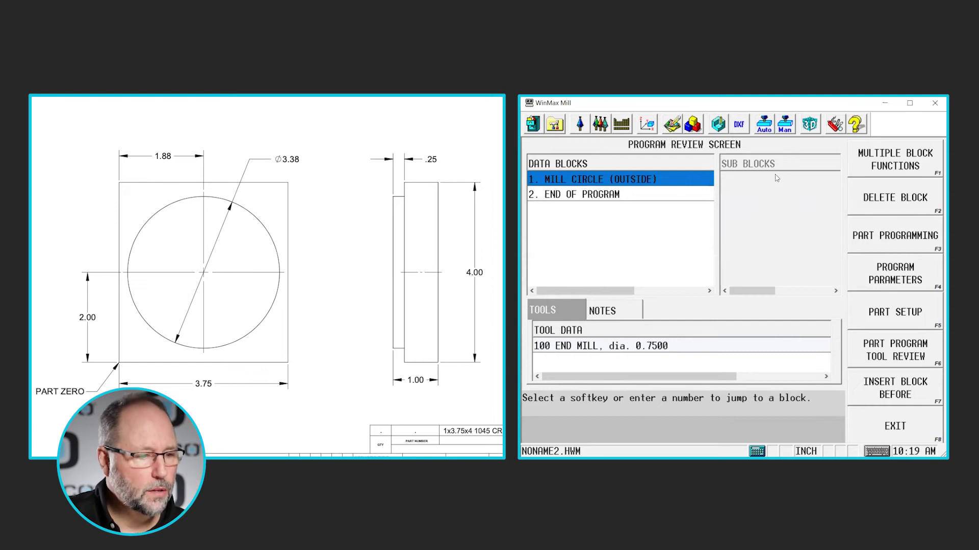
left_click(893, 159)
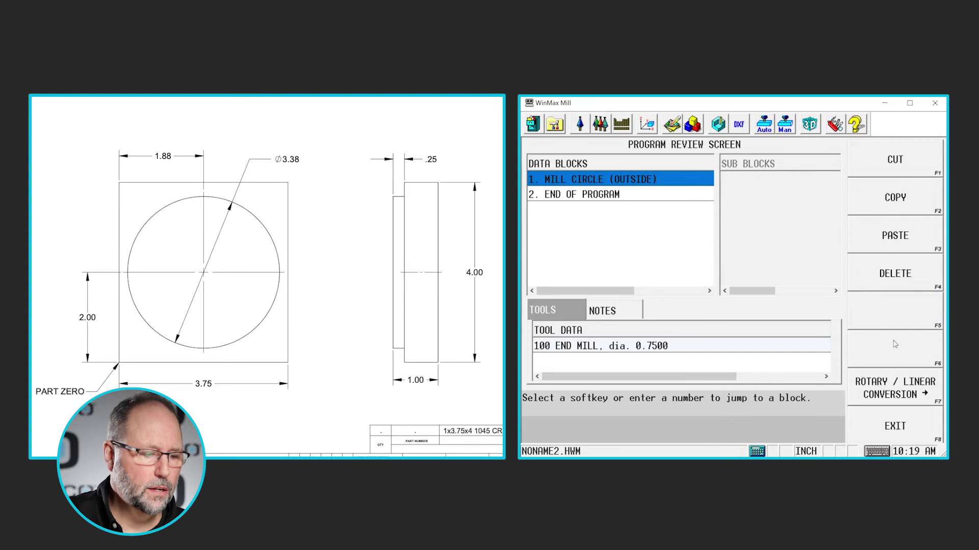
left_click(897, 424)
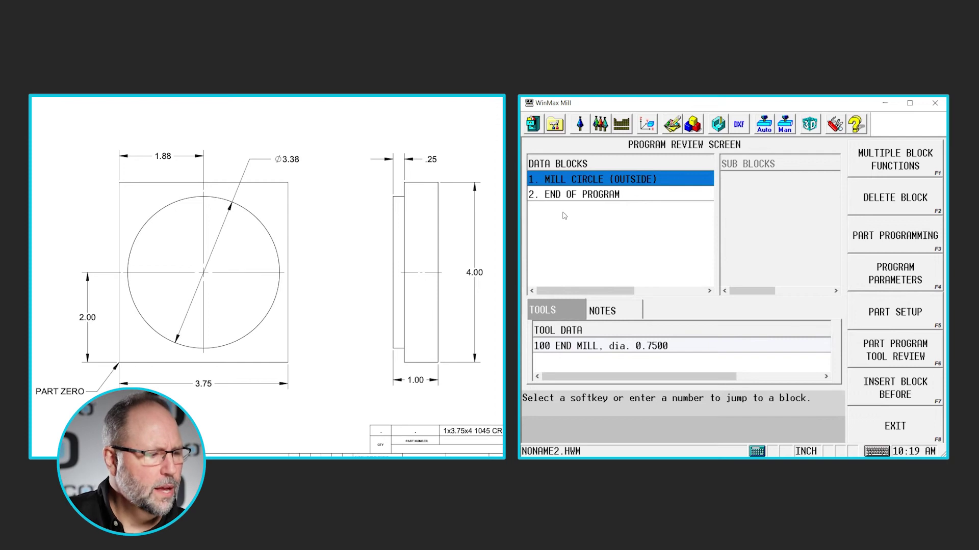
Open the remaining Mill Circle block and set its roughing milling type to Profile Outside.
double_click(590, 181)
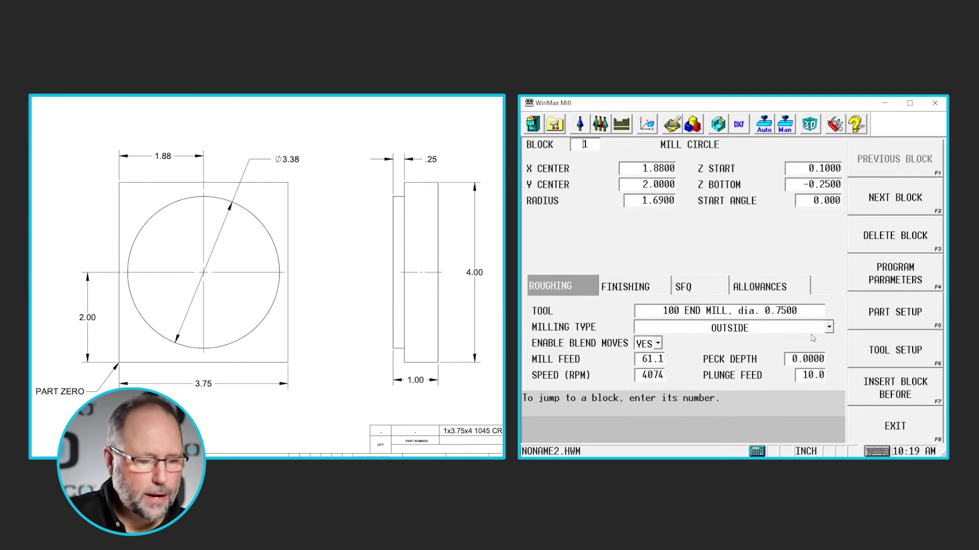
left_click(829, 328)
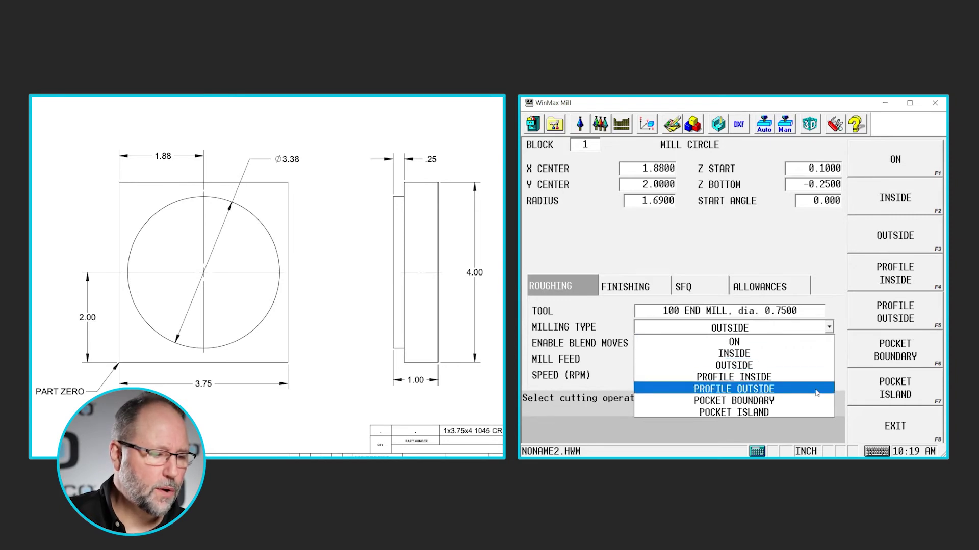
left_click(788, 389)
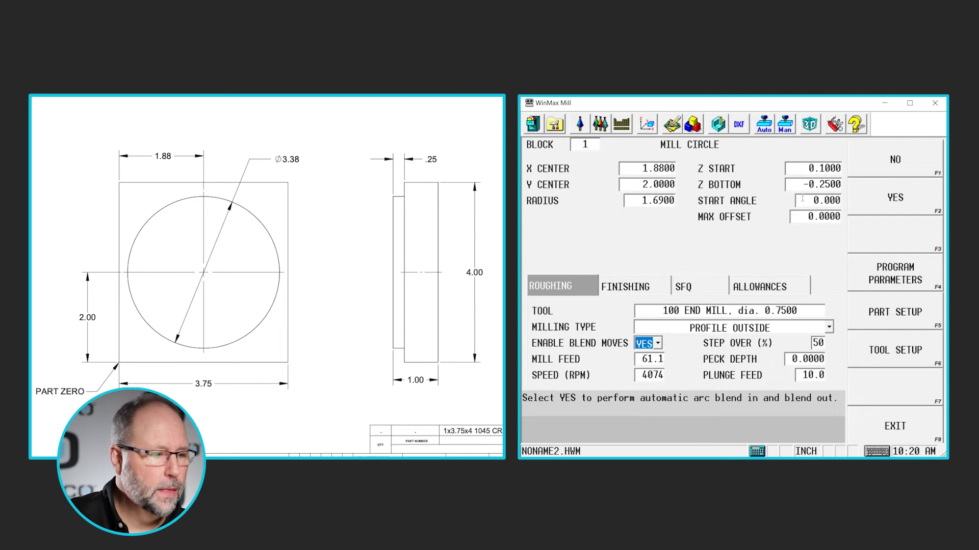
left_click(806, 216)
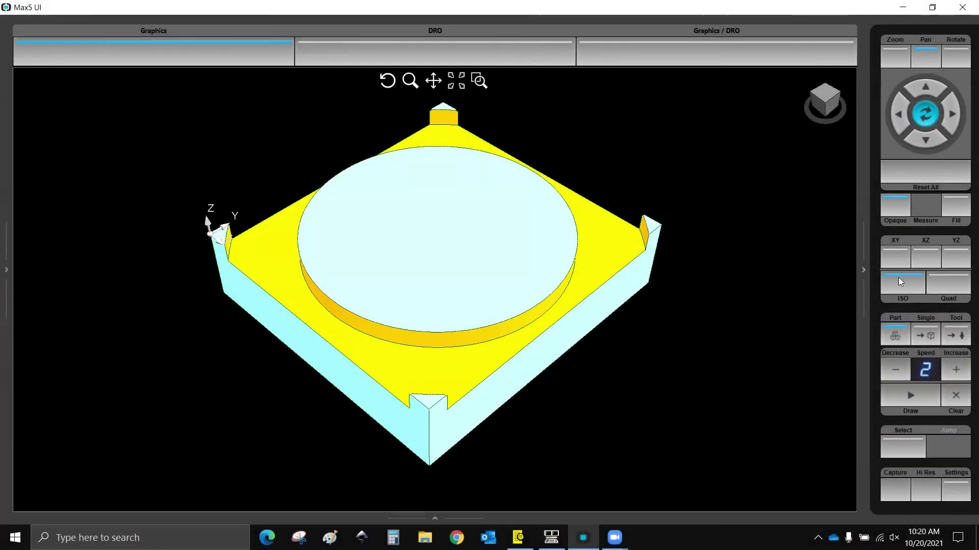
Measure the distance from the circular boss edge to the stock's upper-right corner in the XY view, and return to the ISO view.
left_click(896, 261)
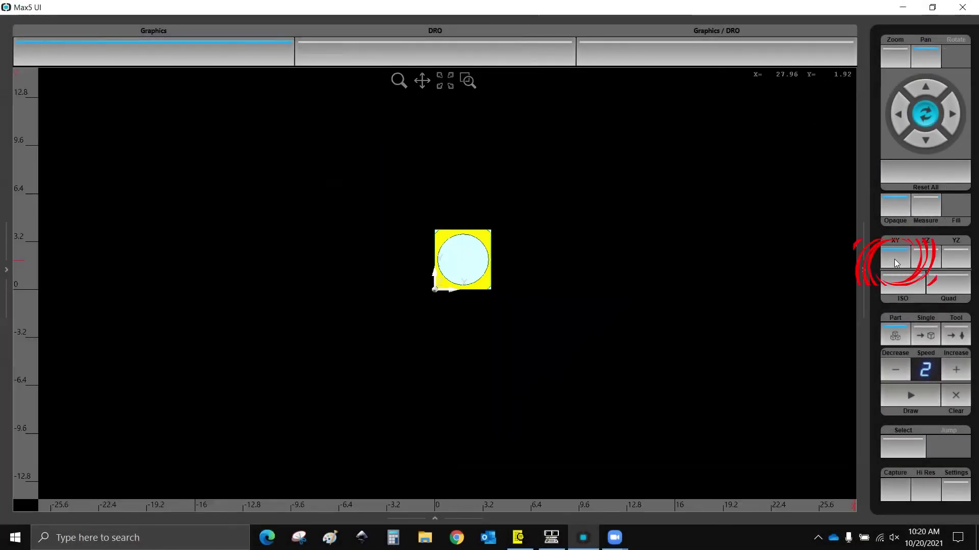
scroll(524, 287, "up", 5)
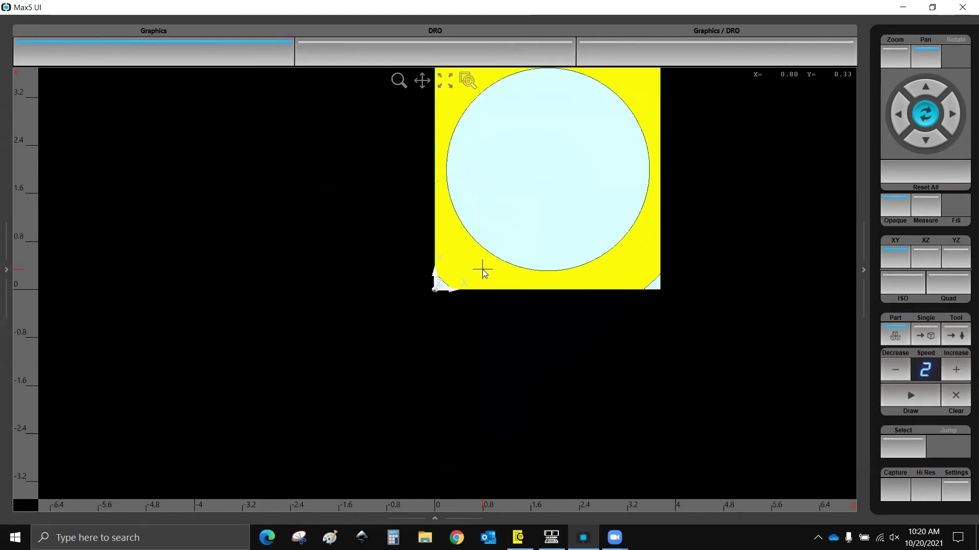
left_click(913, 174)
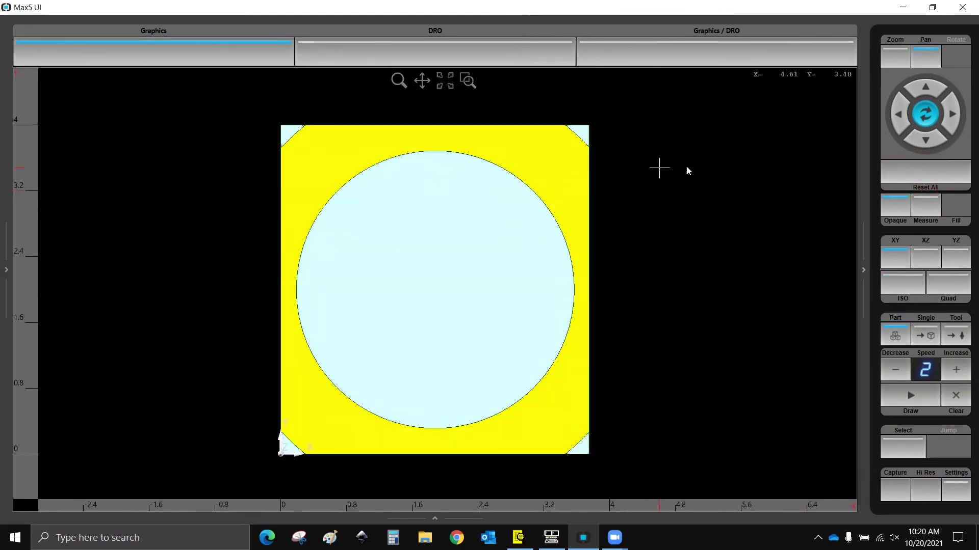
left_click(924, 204)
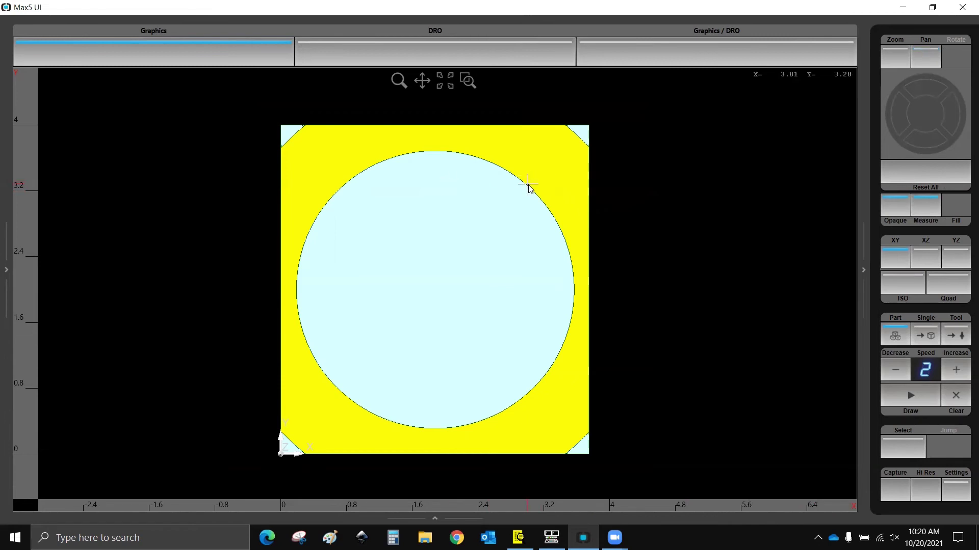
left_click(587, 128)
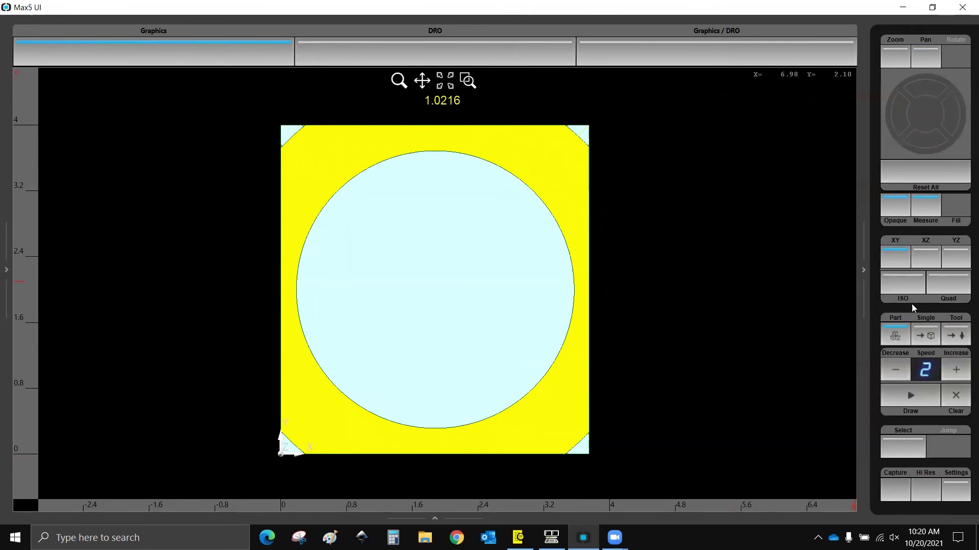
left_click(901, 283)
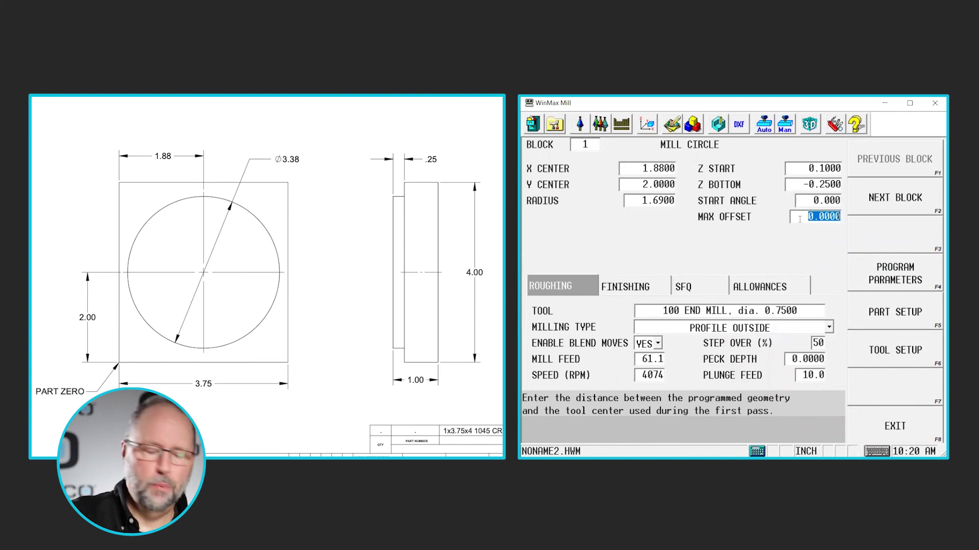
Set the Mill Circle block's max offset to 1.125.
type("1")
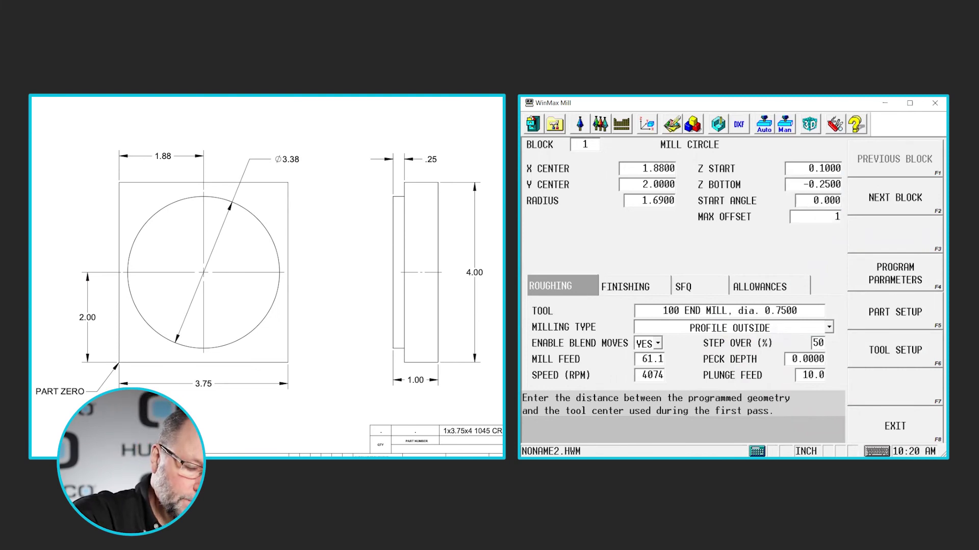
type(".125")
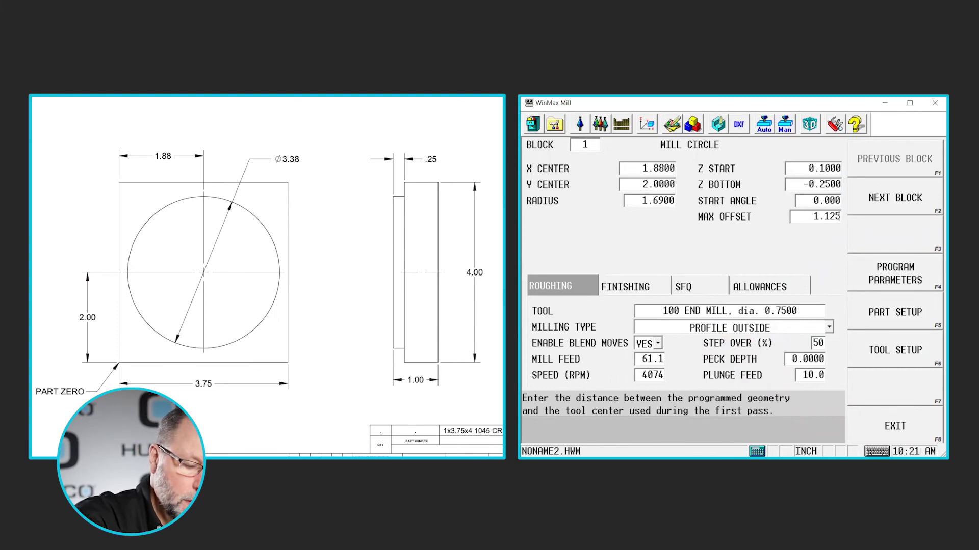
key("Return")
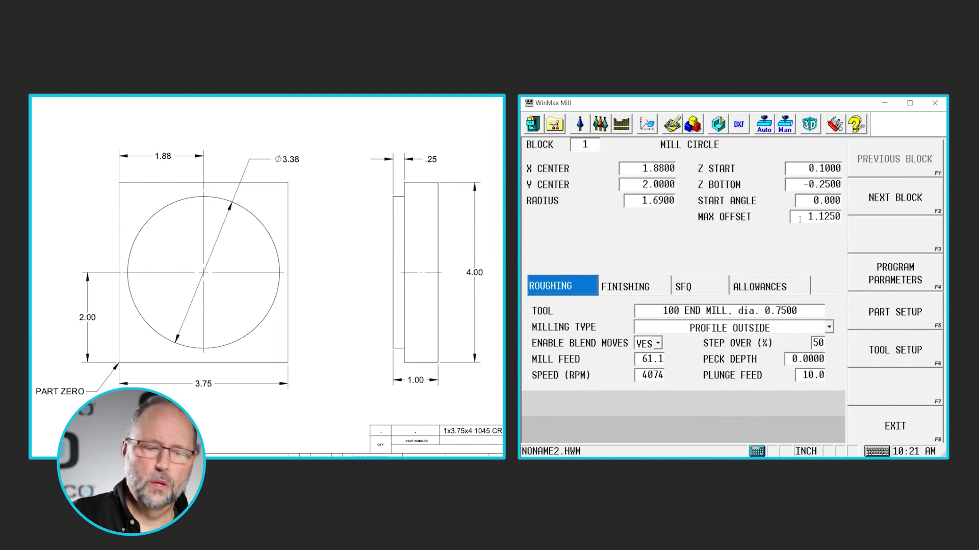
Open the roughing step over percentage of the Mill Circle block for editing.
left_click(818, 344)
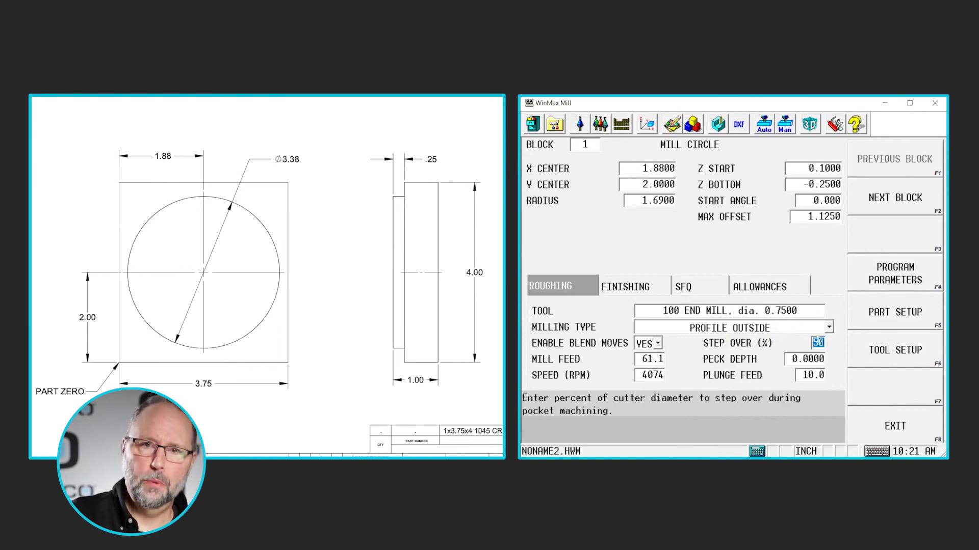